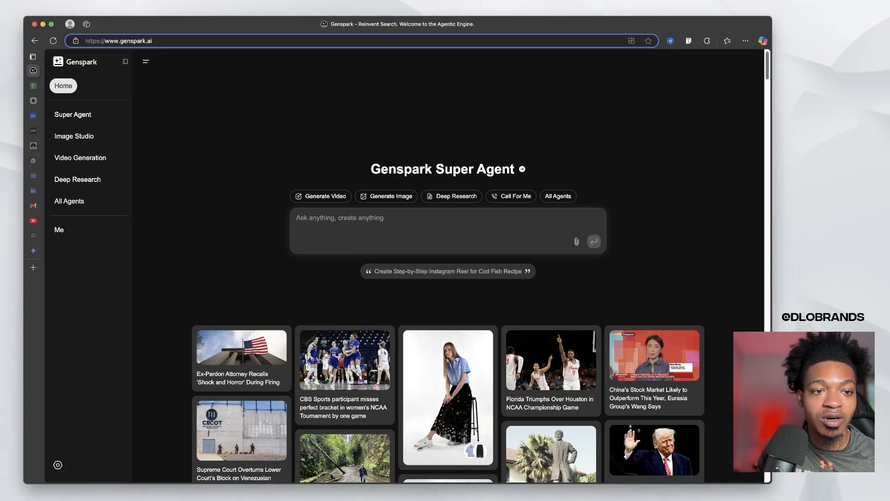
pyautogui.scroll(5, 83, 139)
pyautogui.hscroll(-1, 84, 138)
pyautogui.scroll(1, 84, 138)
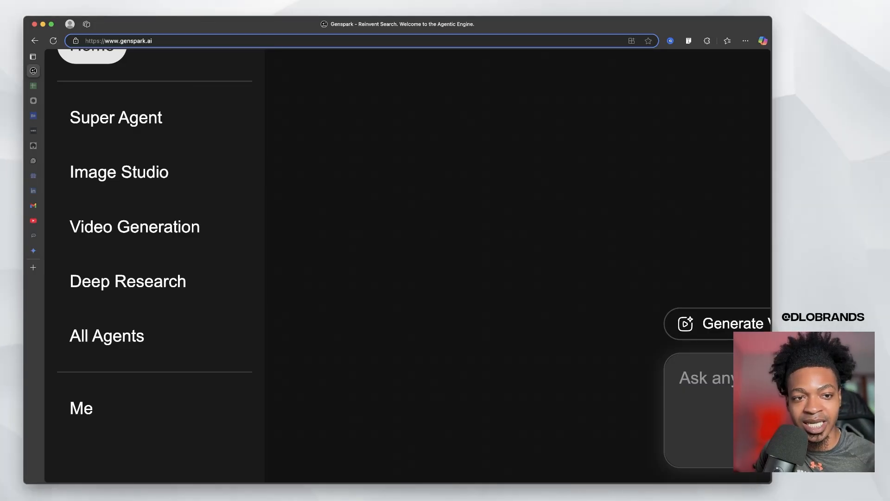
pyautogui.scroll(-5, 83, 138)
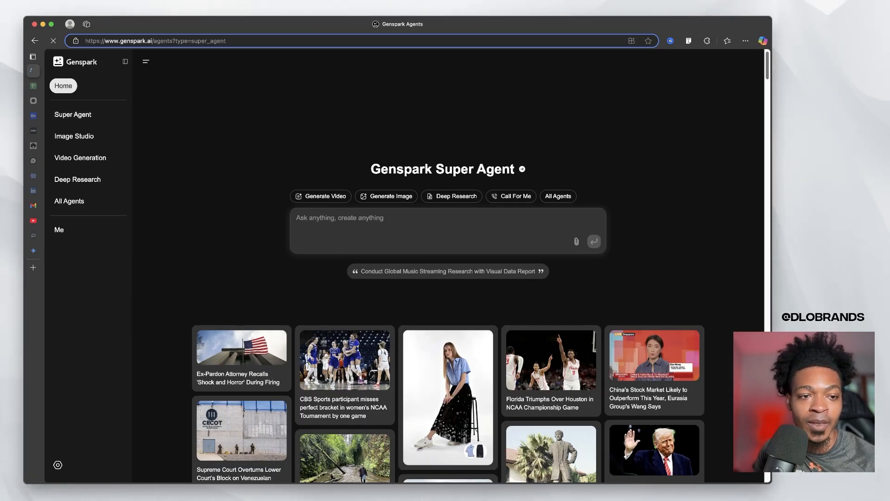
# Step: Switch to Gemini, collapse its side menu and read through the generated prompt for testing Genspark's Super Agent
pyautogui.click(33, 251)
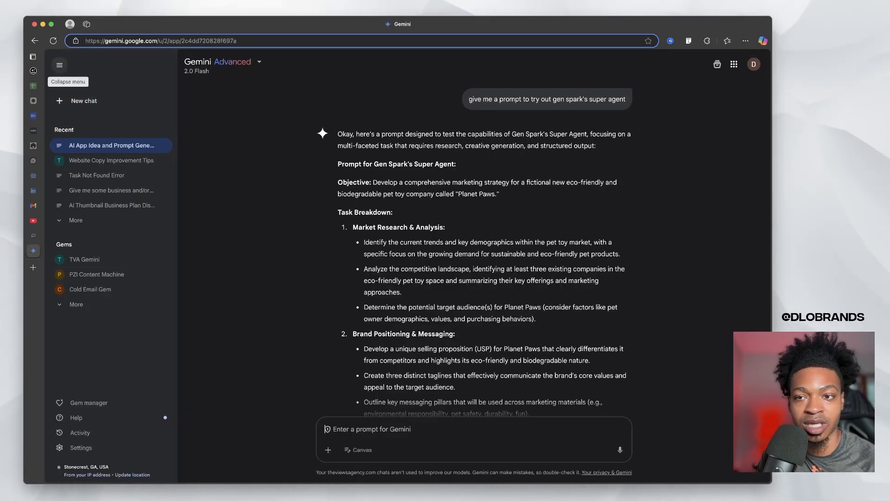
pyautogui.click(59, 65)
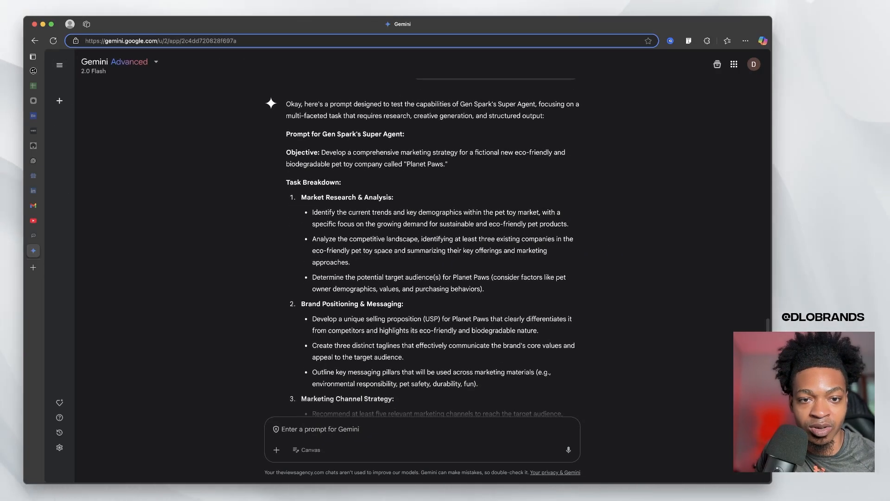
pyautogui.scroll(-8, 422, 246)
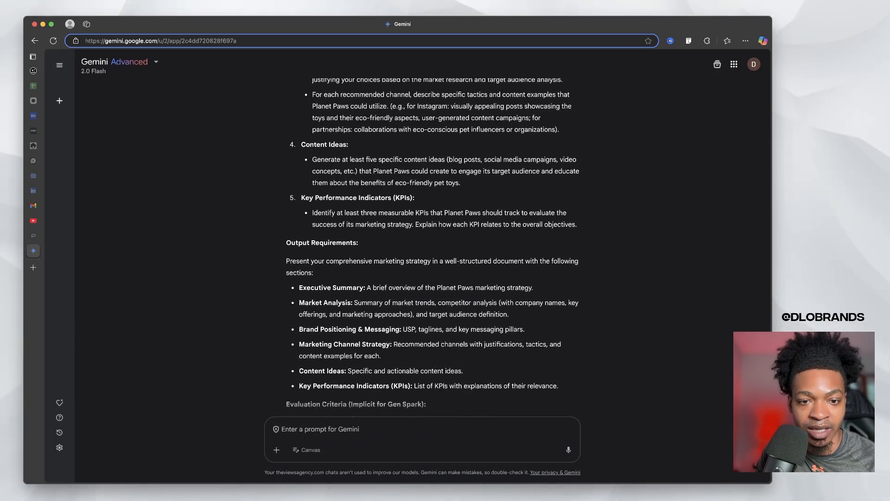
pyautogui.scroll(-5, 422, 245)
pyautogui.scroll(2, 422, 245)
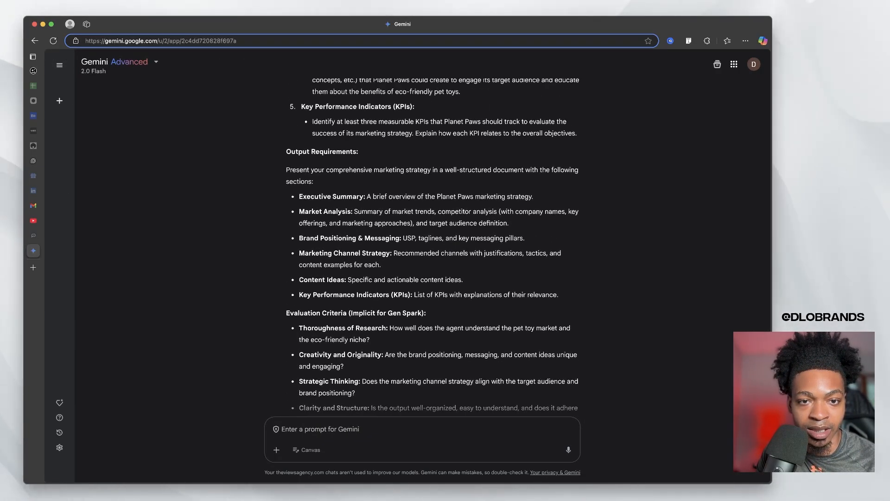
pyautogui.scroll(10, 421, 245)
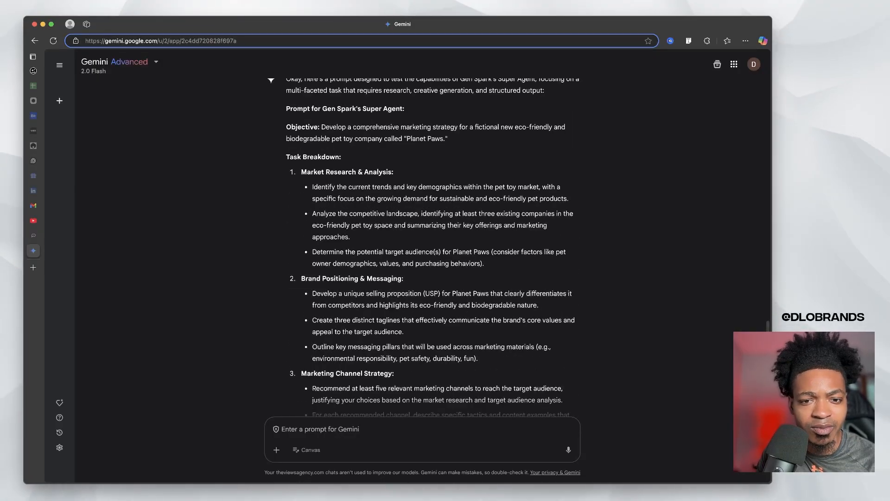
pyautogui.scroll(2, 422, 246)
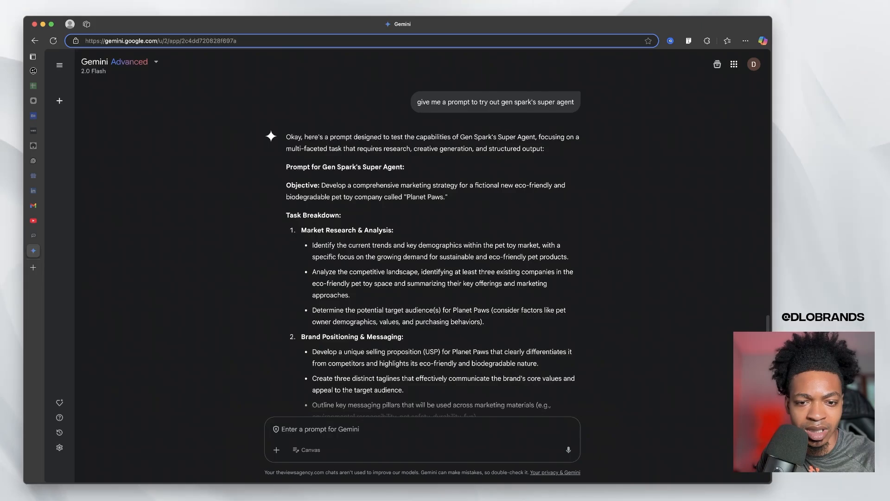
pyautogui.scroll(-3, 422, 242)
pyautogui.scroll(-10, 422, 241)
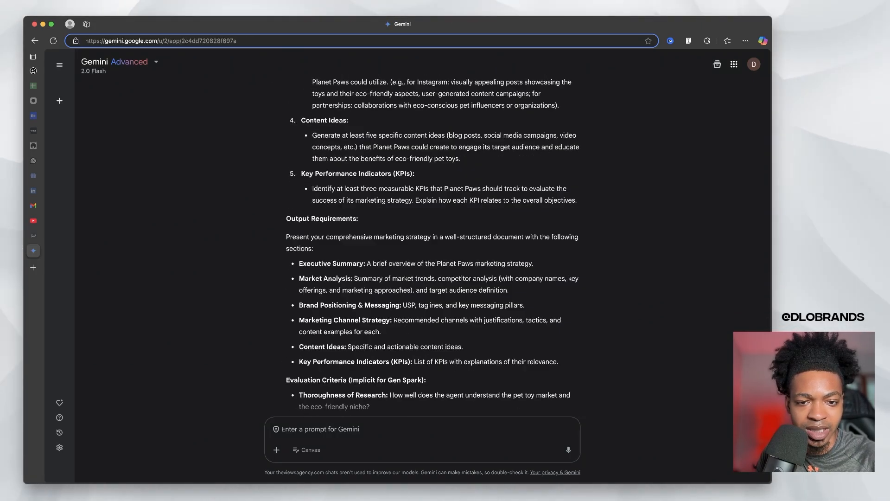
pyautogui.scroll(-7, 422, 242)
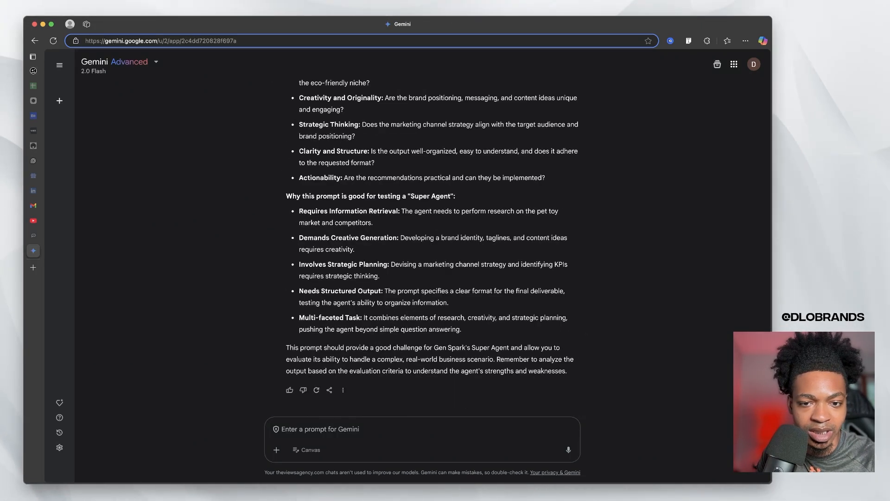
pyautogui.scroll(4, 422, 241)
pyautogui.scroll(15, 422, 241)
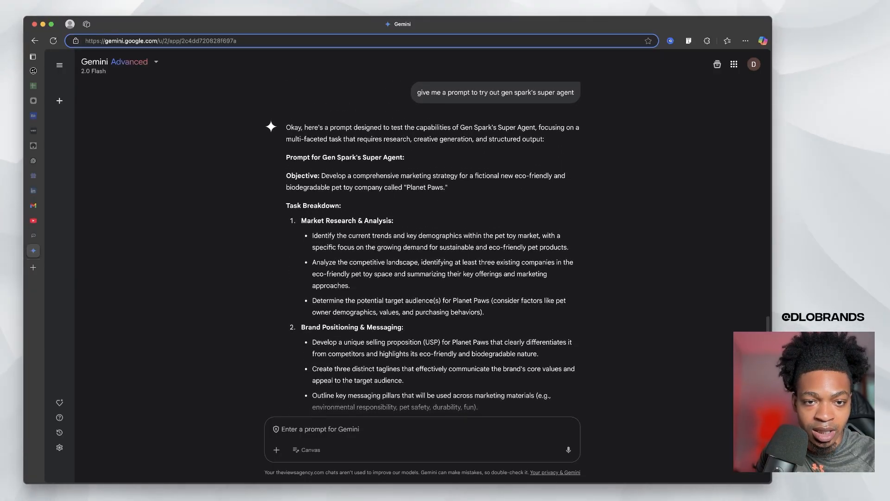
# Step: Select and copy the Planet Paws prompt from the Objective paragraph through the Actionability criterion, leaving out the explanation of why it suits testing
pyautogui.moveTo(286, 175); pyautogui.dragTo(461, 329)
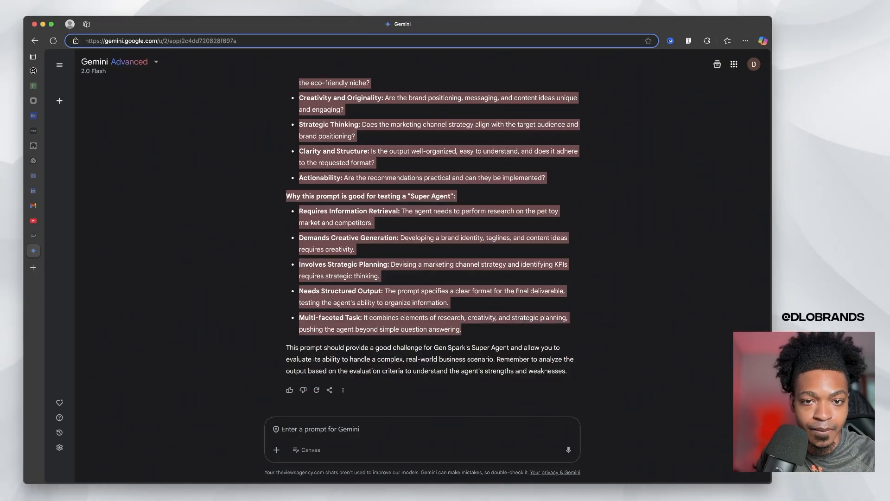
pyautogui.moveTo(461, 329); pyautogui.dragTo(545, 179)
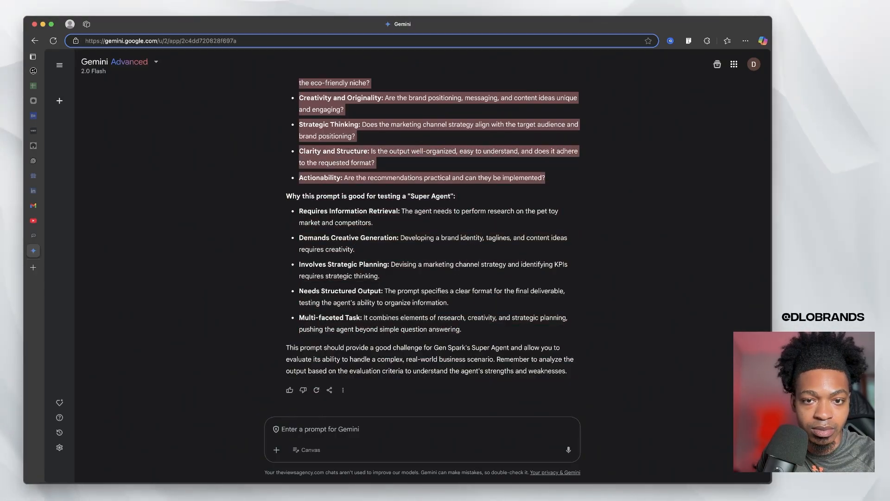
pyautogui.scroll(5, 432, 241)
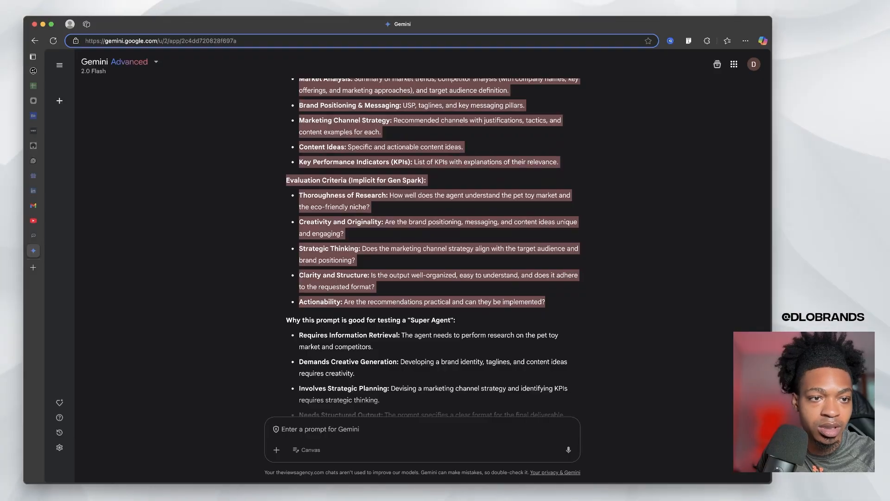
# Step: Switch to Genspark's Super Agent, paste the copied Planet Paws marketing strategy prompt and submit it
pyautogui.moveTo(37, 115)
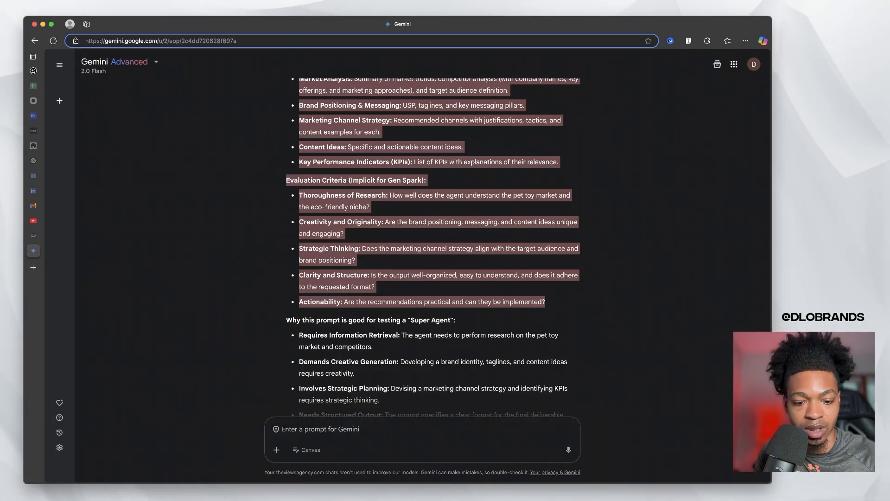
pyautogui.click(39, 70)
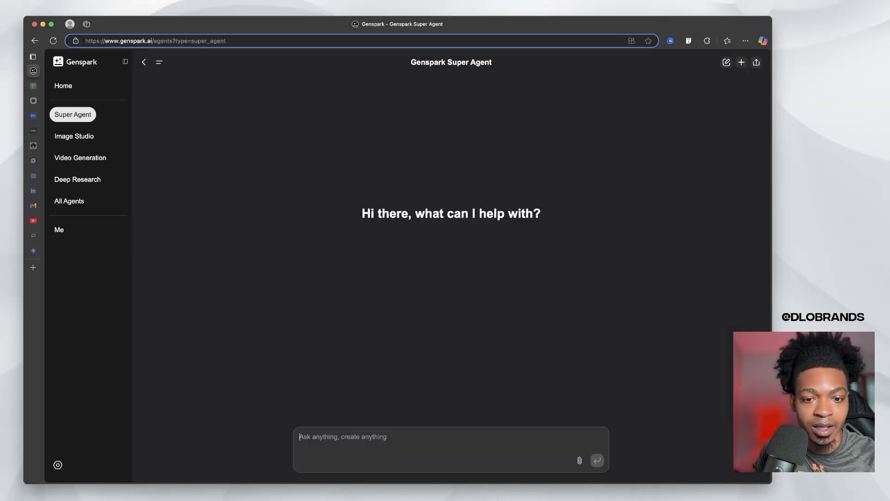
pyautogui.press('super+v')
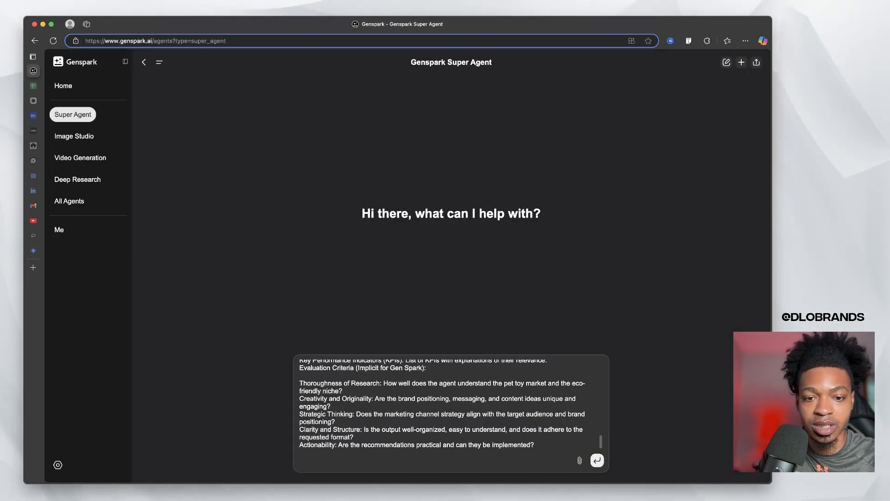
pyautogui.press('Return')
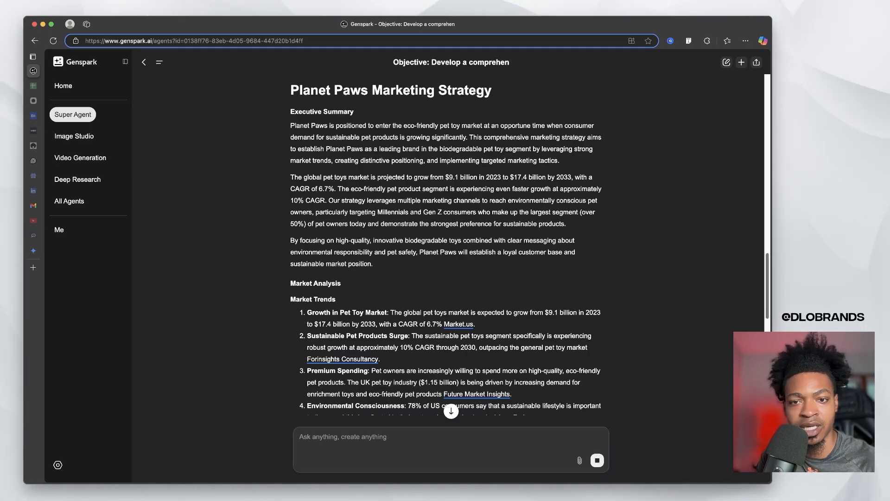
# Step: Read the generated Planet Paws Marketing Strategy from the executive summary through market analysis, target audience and key messaging pillars
pyautogui.scroll(-2, 447, 241)
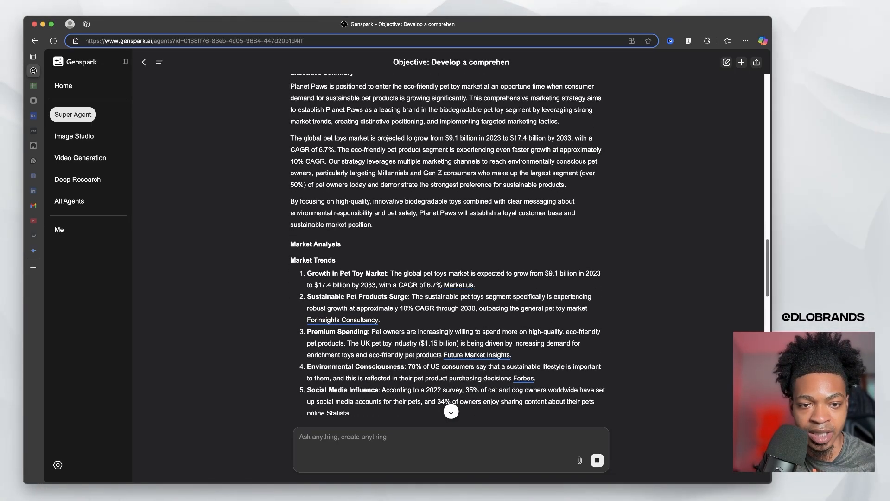
pyautogui.scroll(-6, 448, 241)
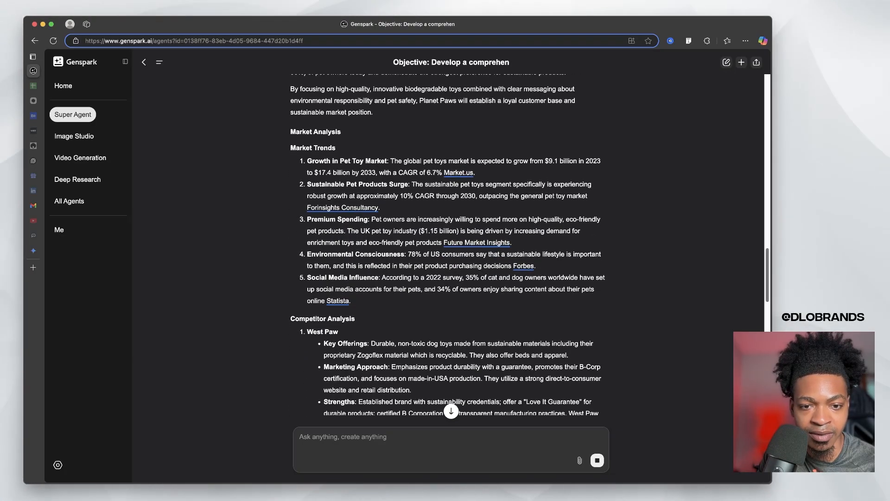
pyautogui.scroll(-7, 447, 241)
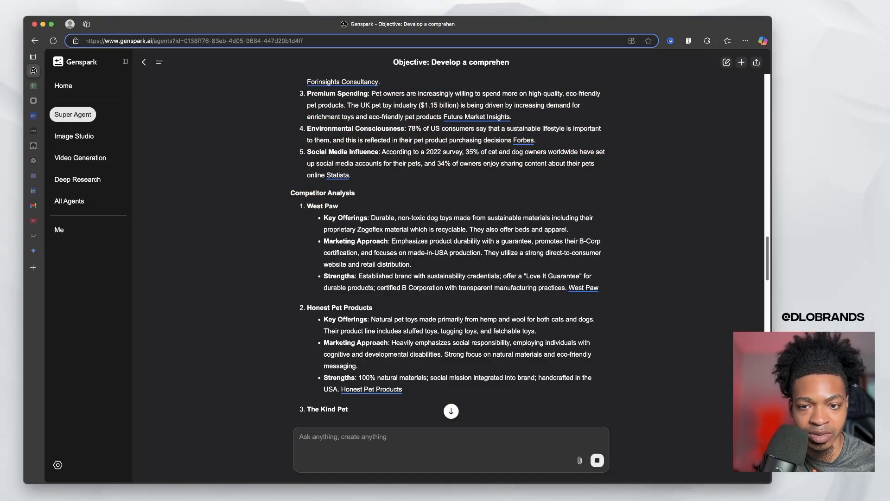
pyautogui.scroll(-7, 448, 241)
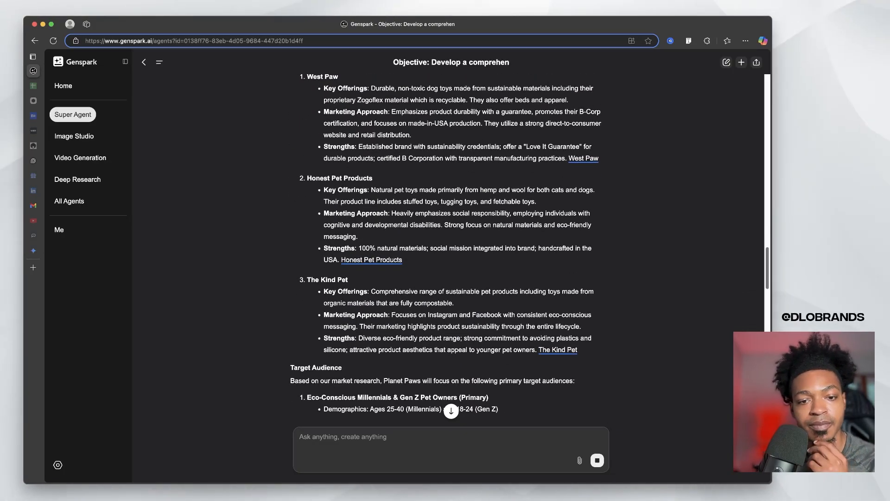
pyautogui.scroll(-7, 448, 241)
pyautogui.scroll(-4, 447, 241)
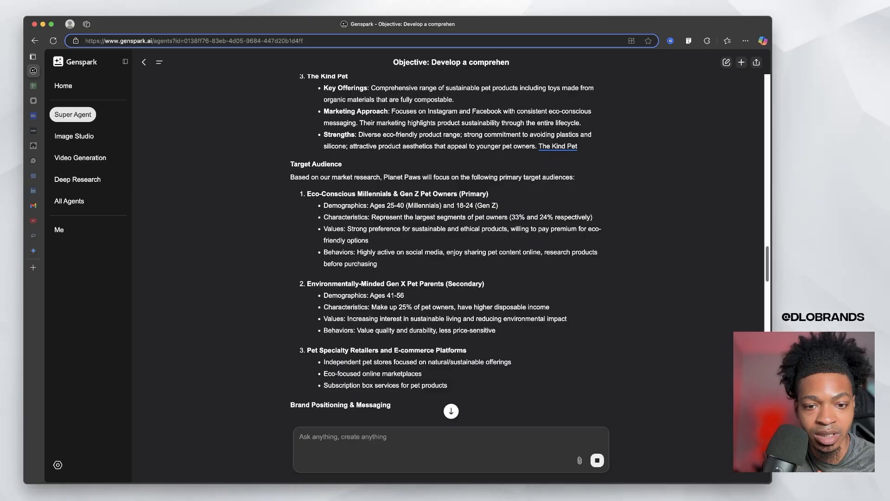
pyautogui.scroll(-2, 450, 241)
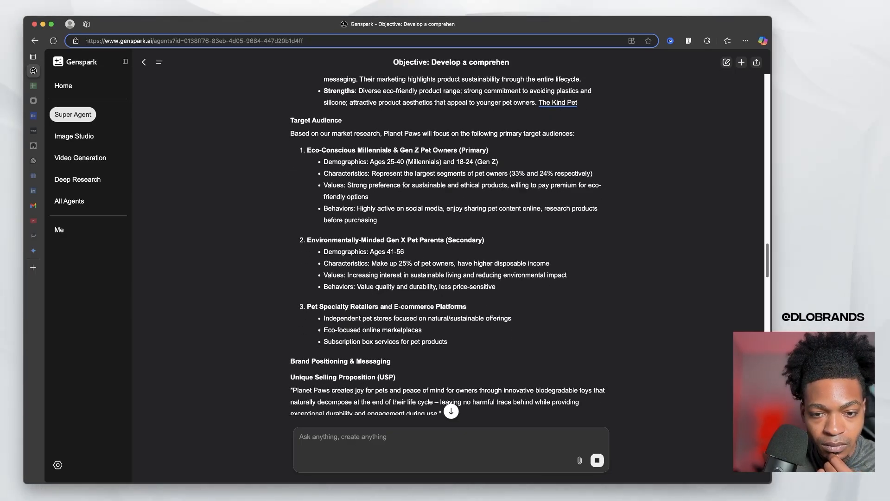
pyautogui.scroll(-1, 449, 241)
pyautogui.scroll(-6, 449, 241)
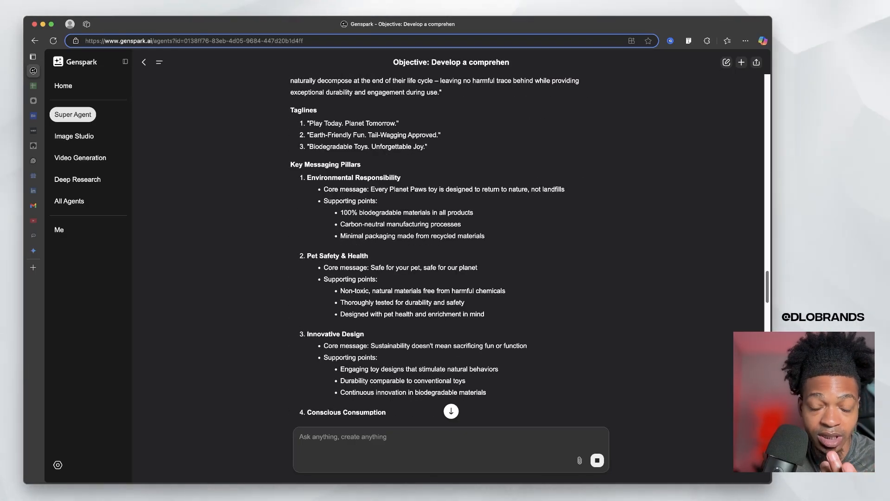
# Step: Examine the searches the agent ran before writing, and review the strategy down to the Instagram & TikTok marketing channel section
pyautogui.scroll(1, 449, 241)
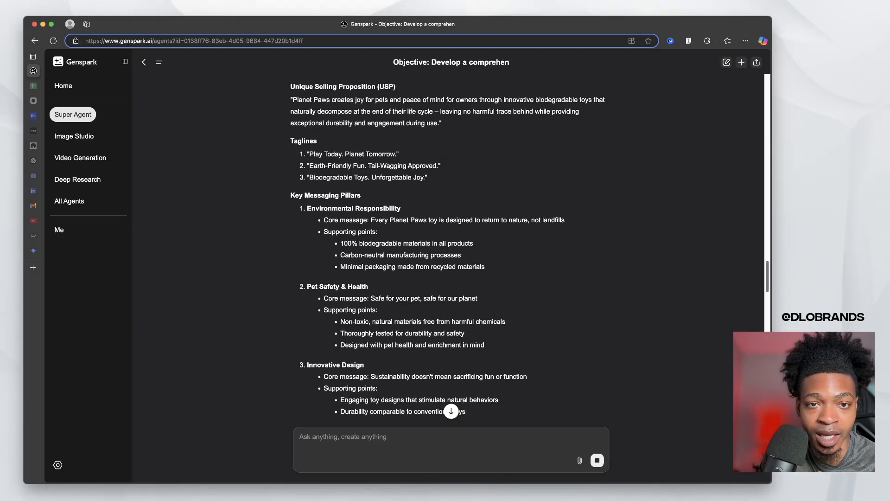
pyautogui.scroll(10, 449, 241)
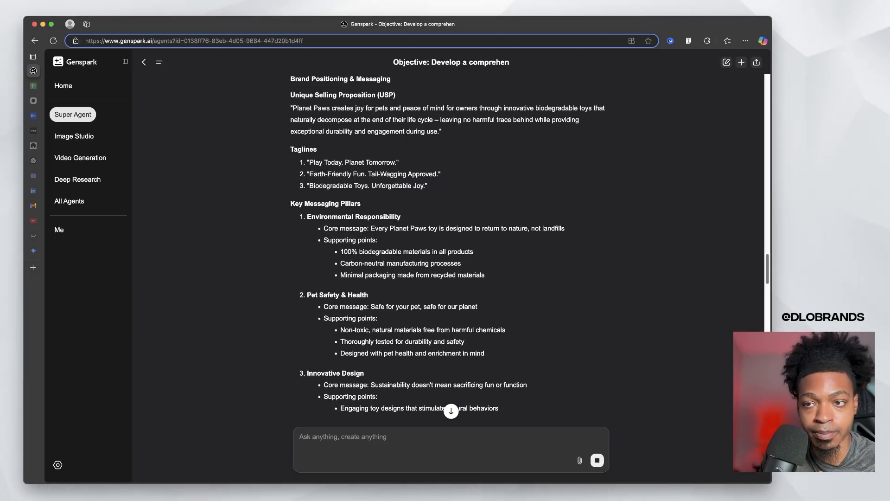
pyautogui.scroll(15, 450, 241)
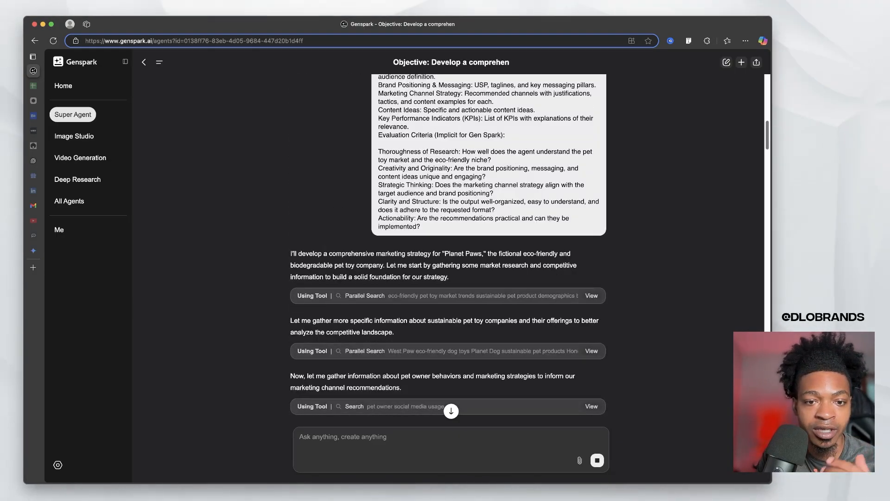
pyautogui.scroll(-3, 450, 241)
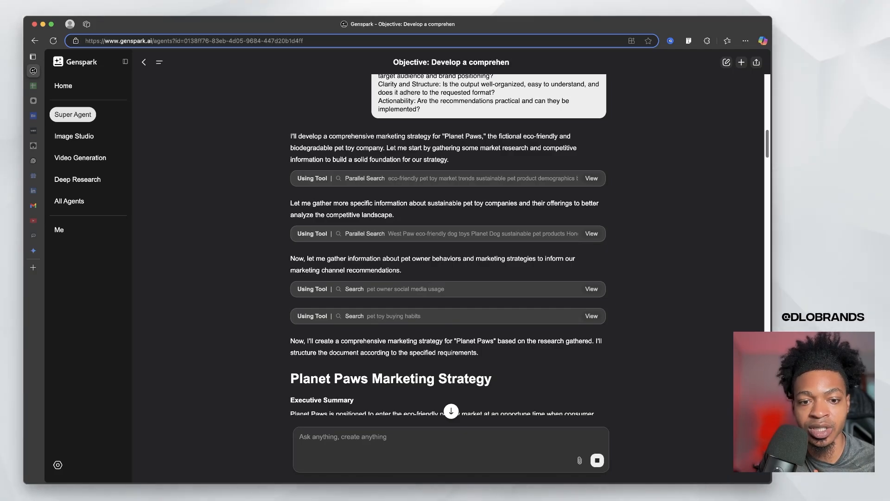
pyautogui.scroll(-5, 448, 241)
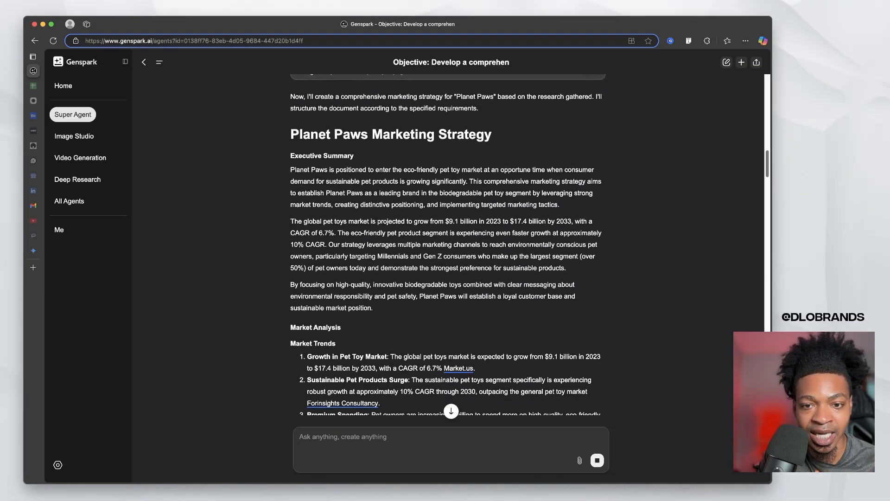
pyautogui.scroll(-20, 448, 241)
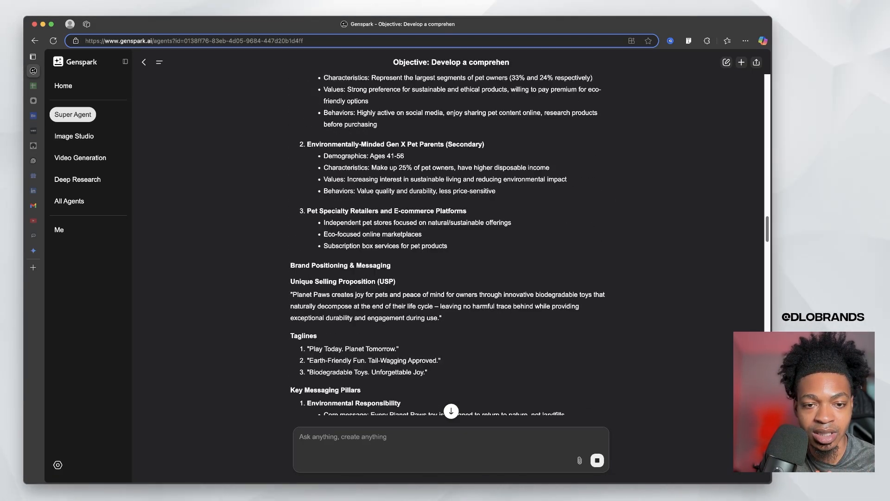
pyautogui.scroll(-5, 448, 241)
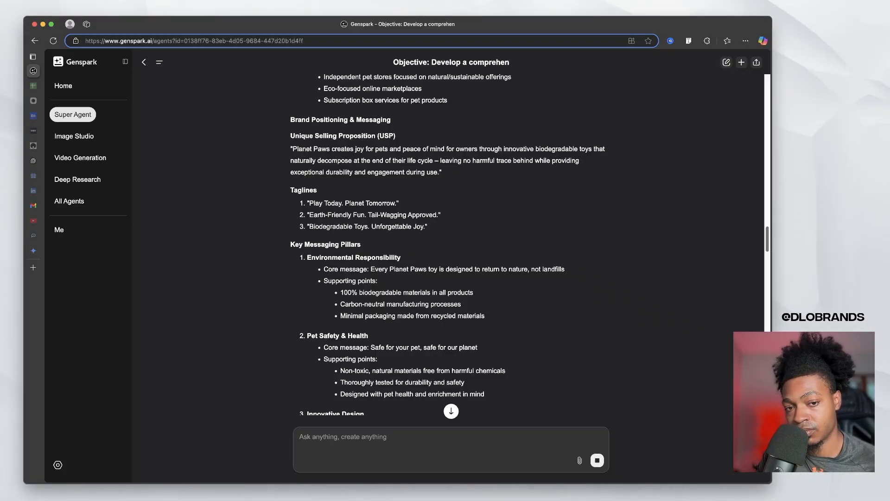
pyautogui.scroll(-9, 448, 241)
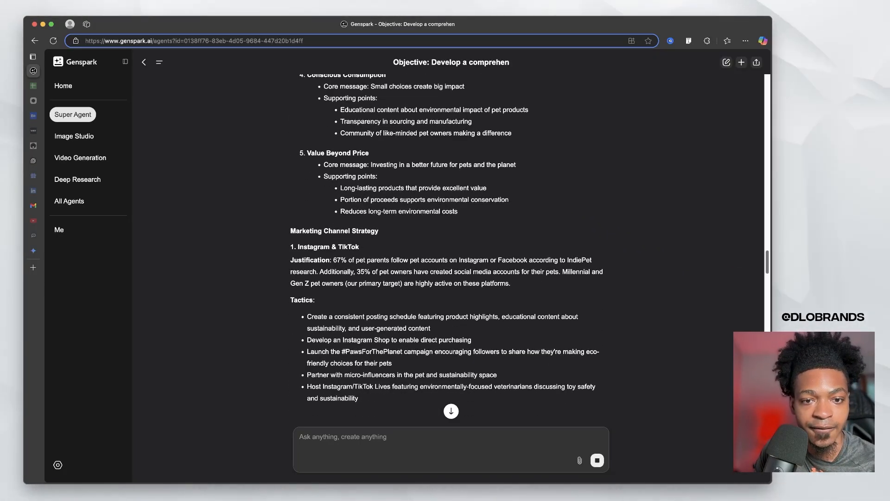
pyautogui.scroll(-1, 448, 241)
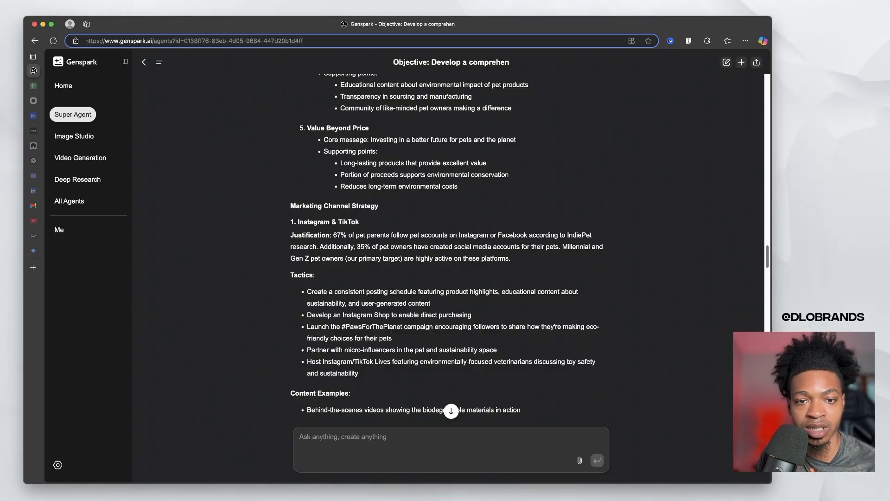
pyautogui.scroll(-2, 447, 241)
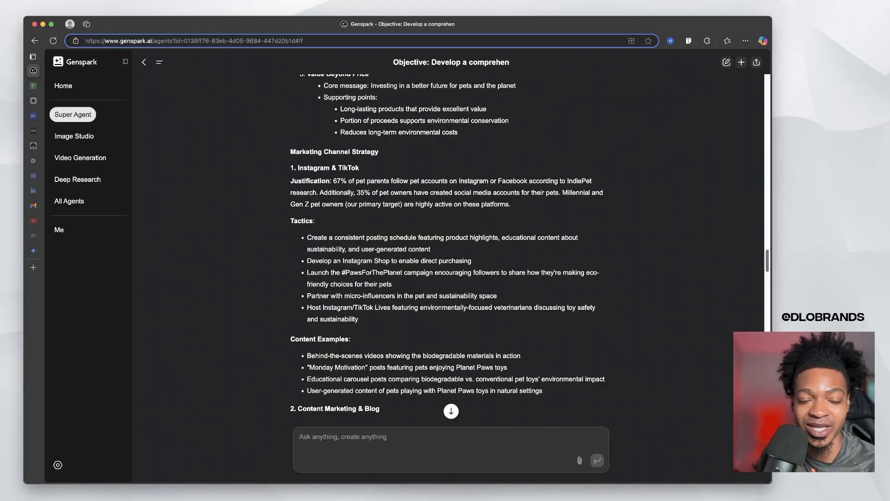
# Step: Review the strategy's marketing channels, from Instagram & TikTok through content marketing, retail and influencer partnerships to E-commerce & Direct-to-Consumer
pyautogui.scroll(-1, 448, 242)
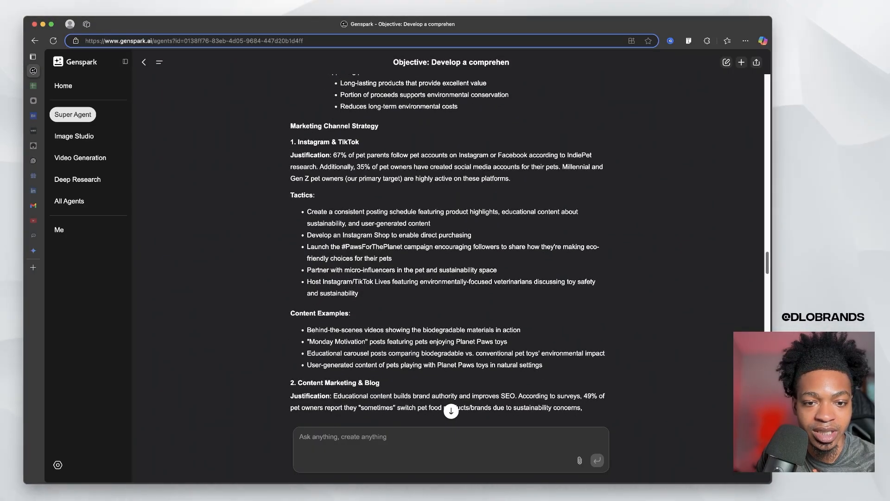
pyautogui.scroll(-3, 447, 241)
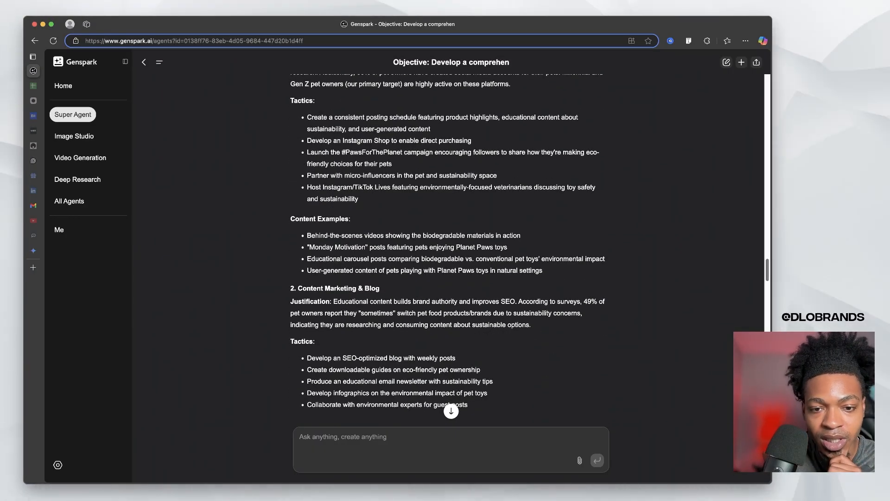
pyautogui.scroll(-2, 447, 241)
pyautogui.scroll(-10, 448, 241)
pyautogui.scroll(-5, 447, 242)
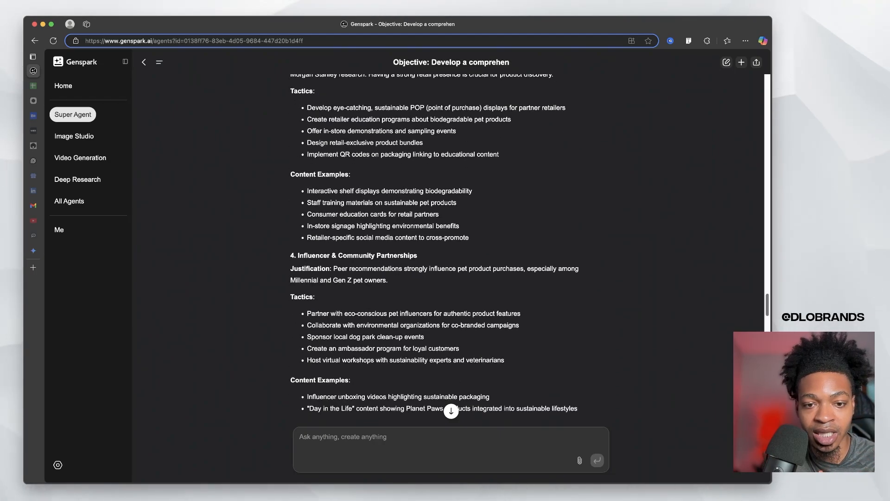
pyautogui.scroll(-5, 448, 241)
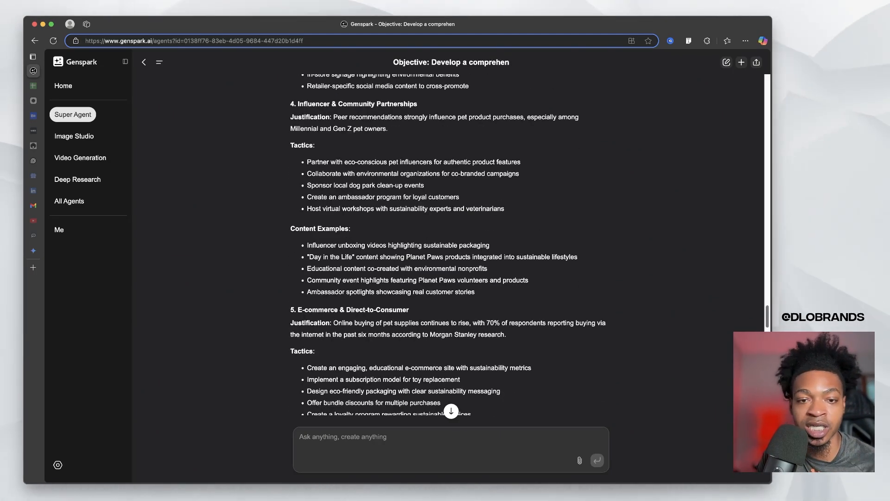
pyautogui.scroll(20, 447, 241)
pyautogui.scroll(4, 448, 242)
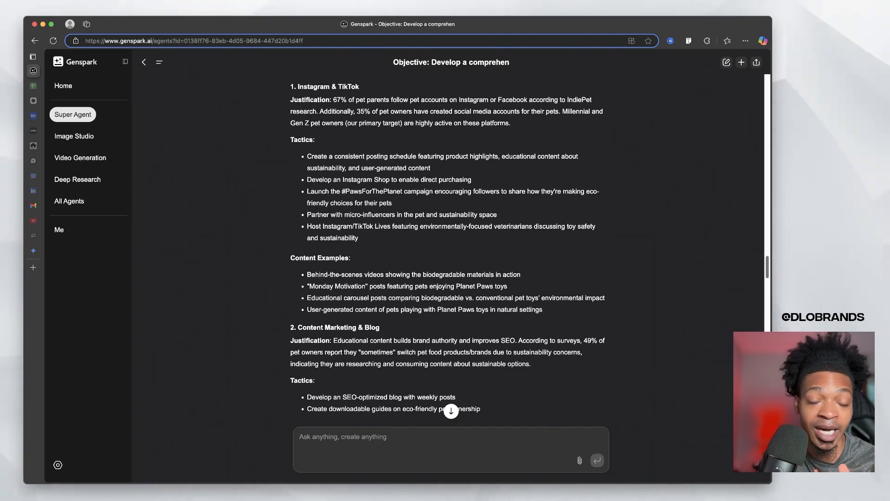
pyautogui.scroll(1, 448, 241)
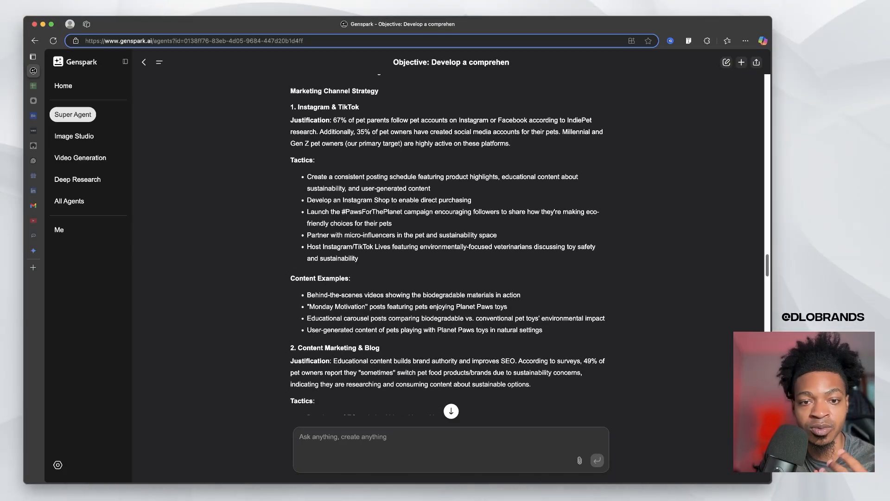
pyautogui.scroll(-20, 447, 241)
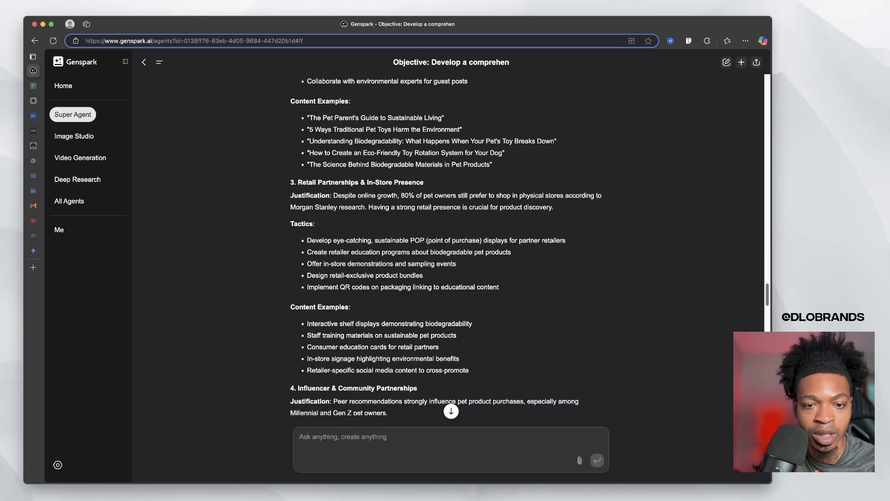
pyautogui.scroll(-5, 448, 241)
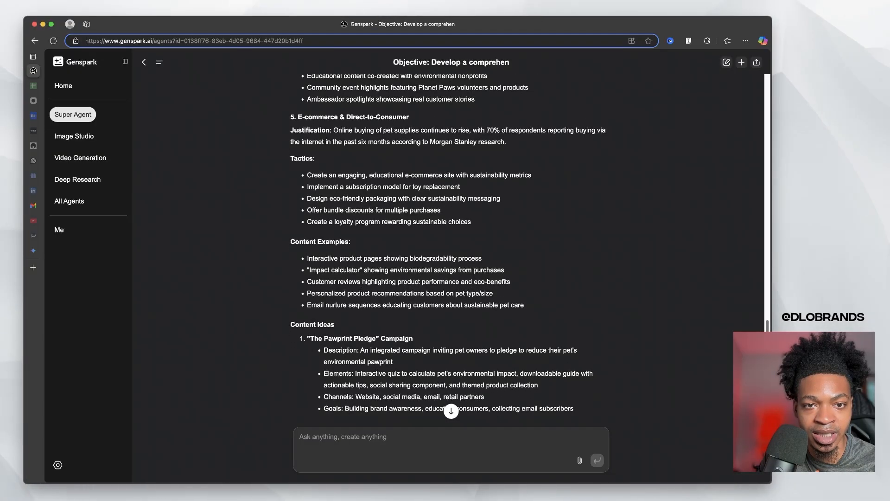
# Step: Examine the e-commerce content examples, including interactive product pages and the impact calculator, and read the five Content Ideas
pyautogui.moveTo(307, 259); pyautogui.dragTo(464, 258)
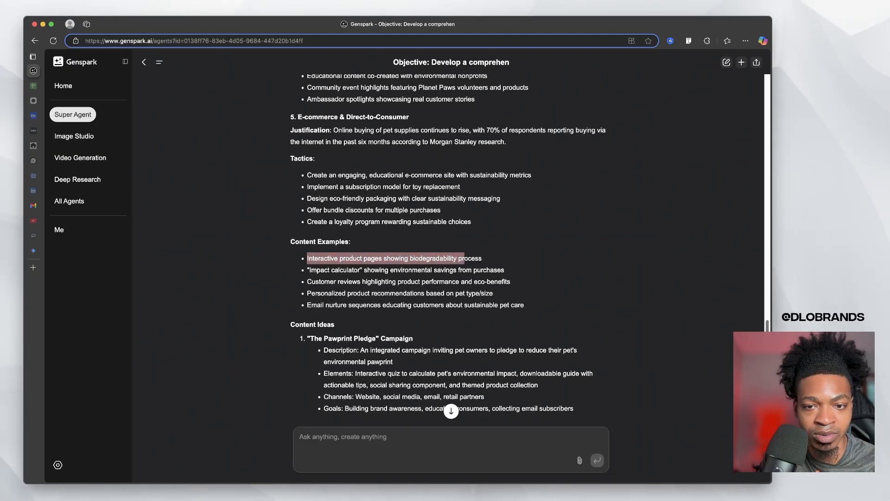
pyautogui.click(464, 258)
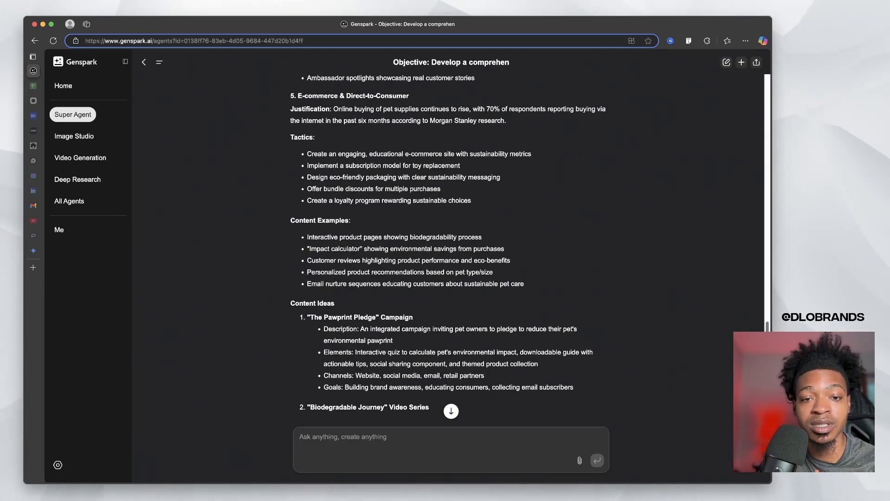
pyautogui.moveTo(307, 248); pyautogui.dragTo(370, 249)
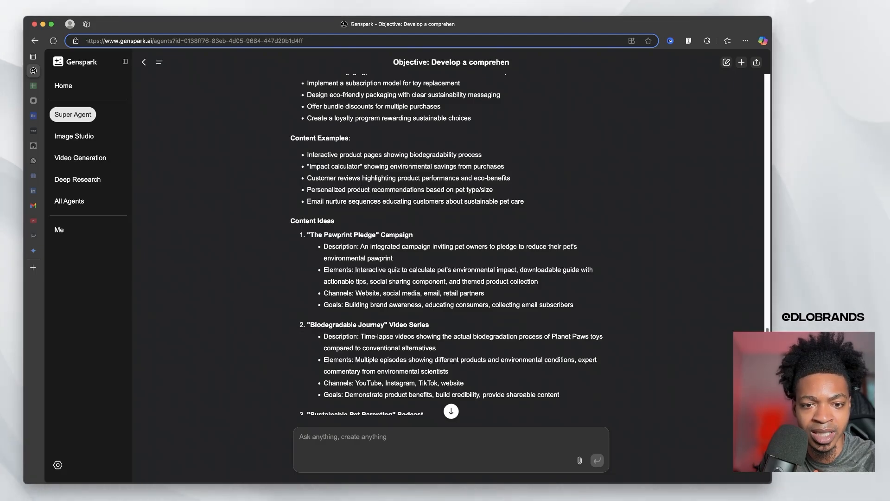
pyautogui.scroll(-1, 450, 241)
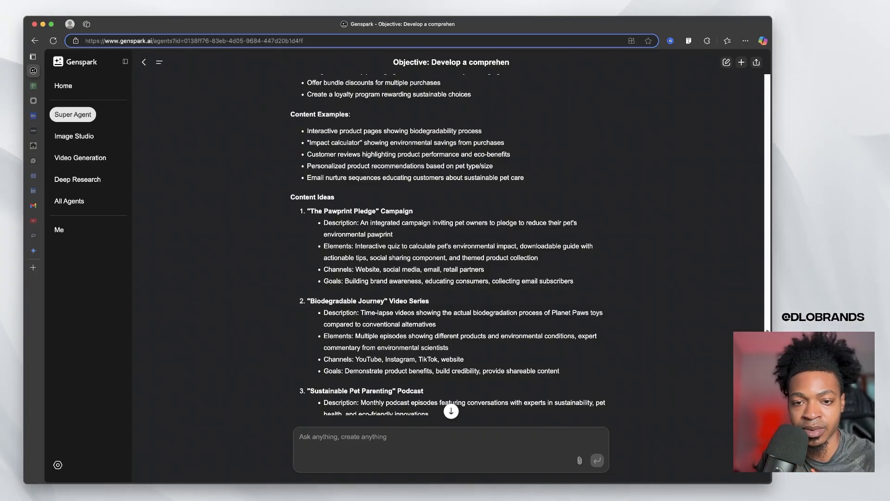
pyautogui.scroll(-1, 449, 241)
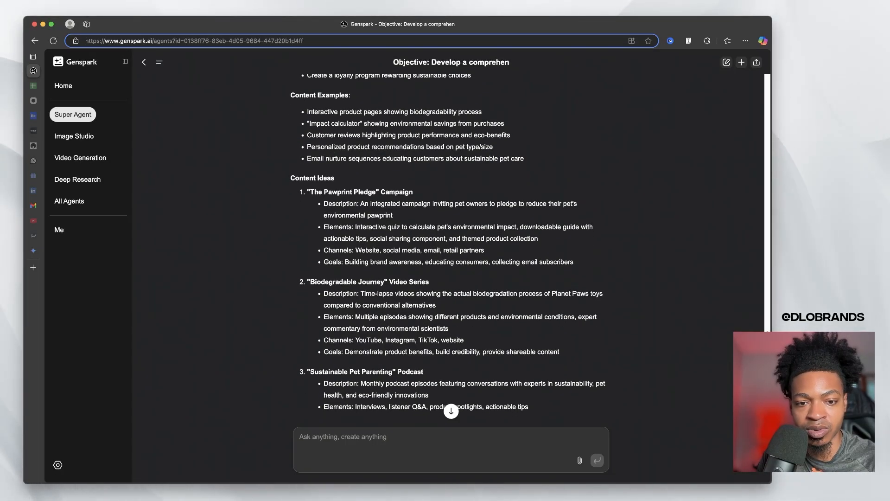
pyautogui.scroll(-3, 450, 241)
pyautogui.scroll(-4, 450, 241)
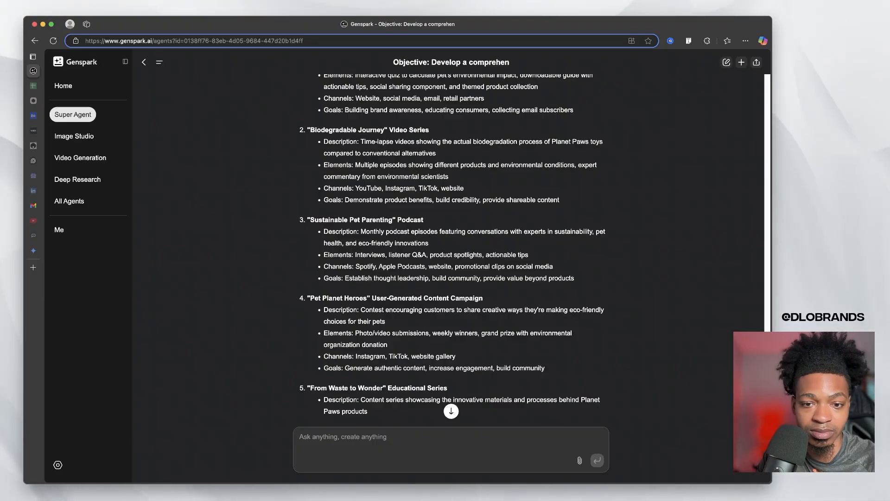
pyautogui.scroll(-4, 450, 242)
pyautogui.scroll(-3, 450, 241)
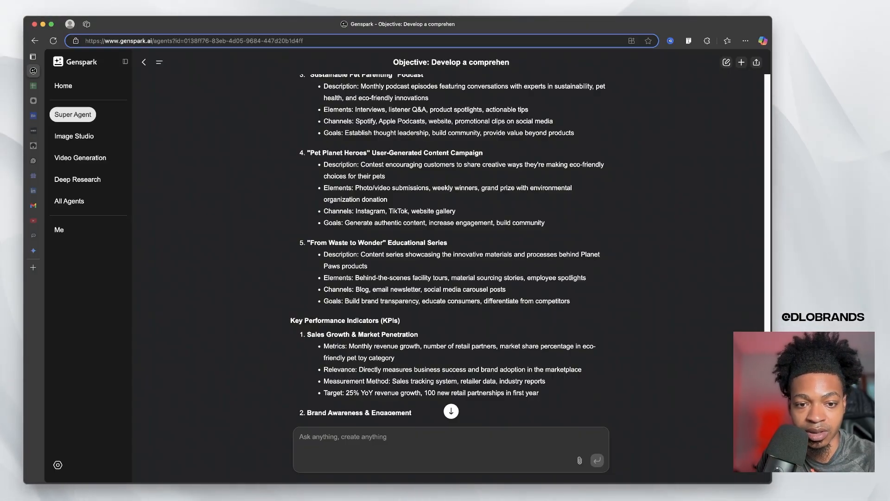
# Step: Read the Key Performance Indicators section from Sales Growth & Market Penetration to the strategy's closing paragraph
pyautogui.scroll(-3, 449, 242)
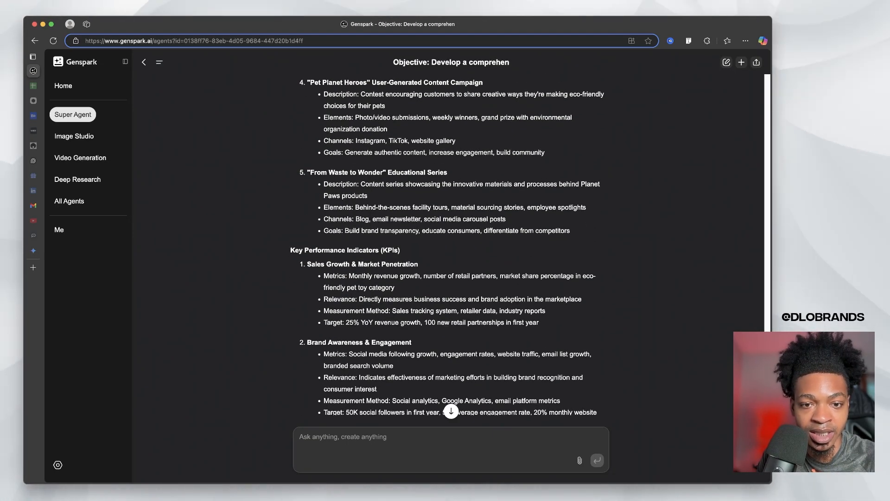
pyautogui.scroll(-3, 449, 241)
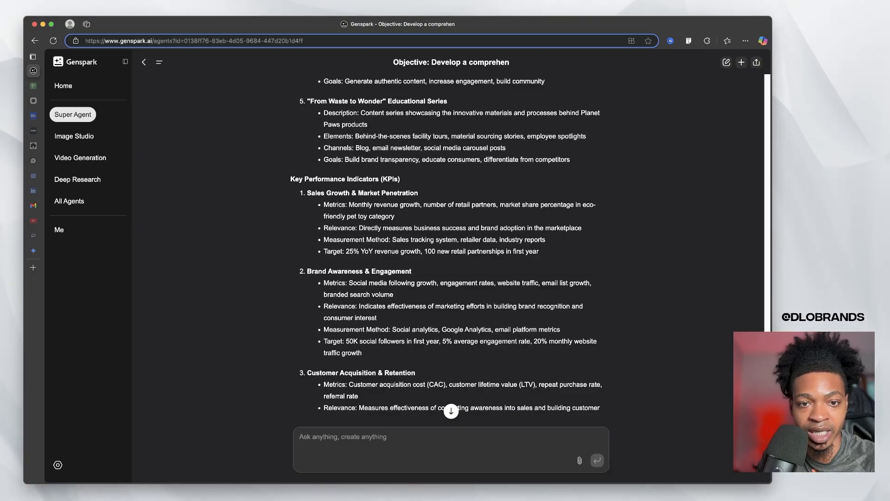
pyautogui.scroll(-2, 450, 241)
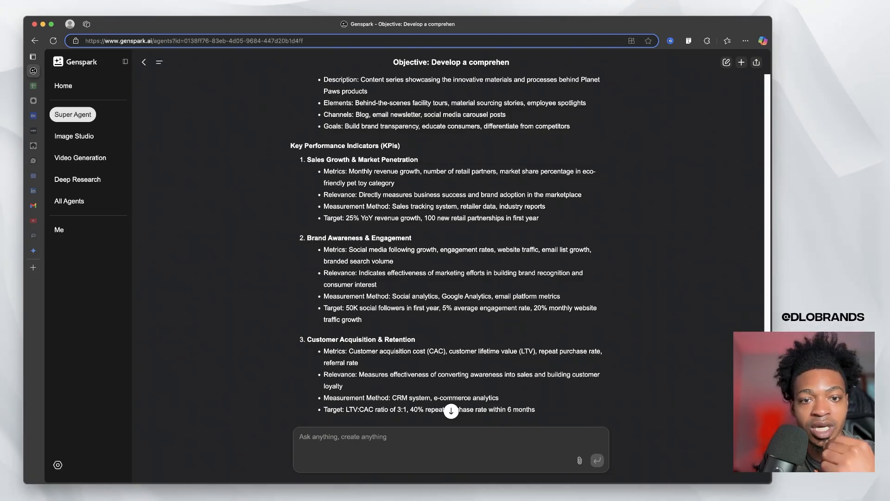
pyautogui.scroll(-8, 450, 242)
pyautogui.scroll(-6, 449, 241)
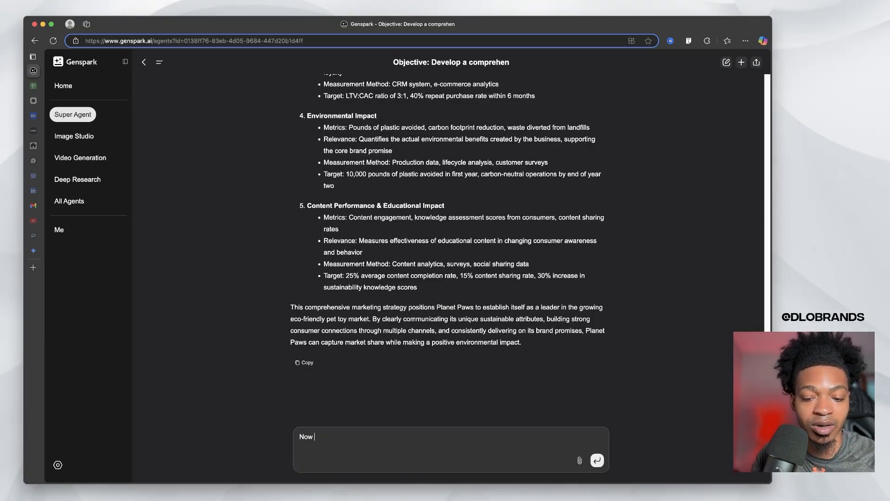
# Step: Submit the follow-up "Now, give me a content plan with pillars, ideas, scripts, and suggested visuals. Also suggest wordage for captions in an instructional format"
pyautogui.write(', give me a conta')
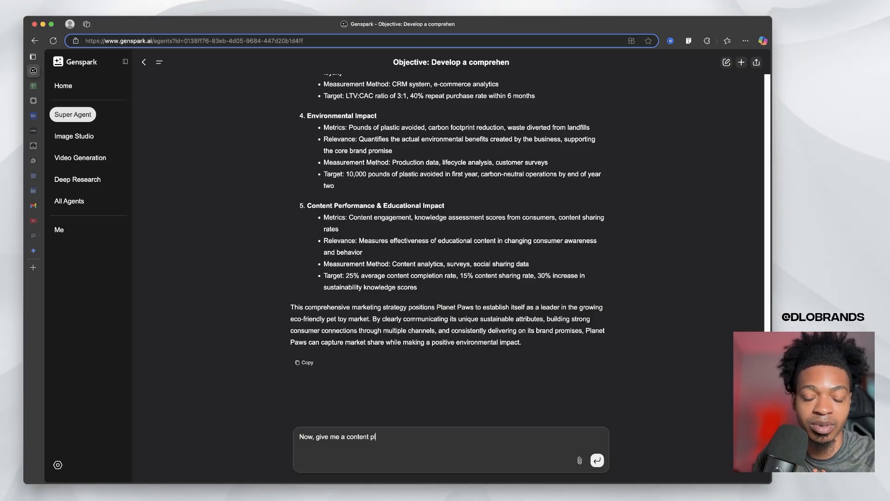
pyautogui.write('nt plan with pill')
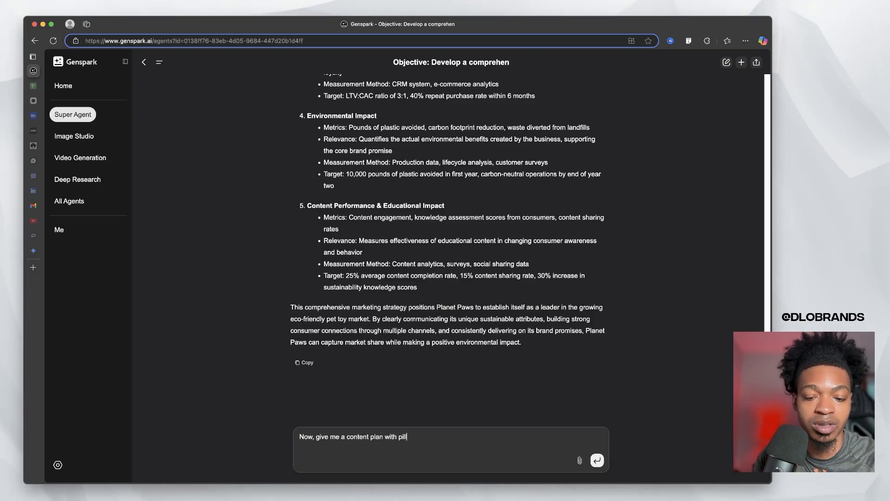
pyautogui.write('ars, ideas, sc')
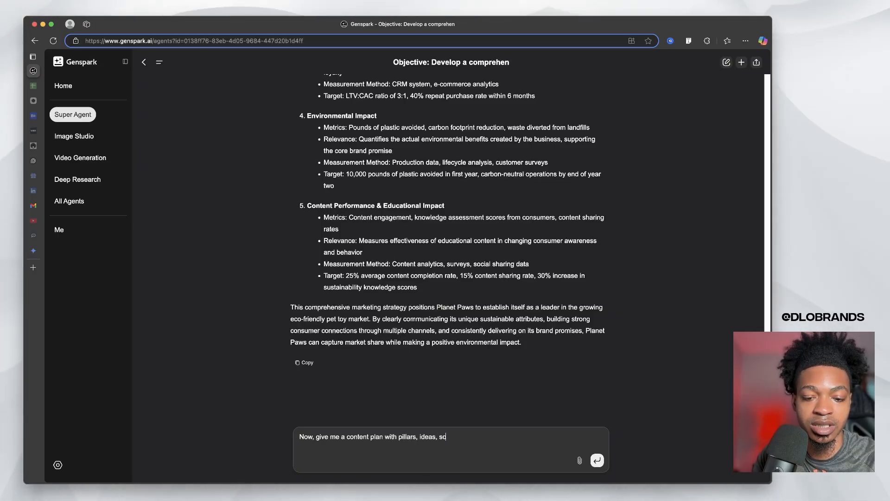
pyautogui.write('ripts, and s')
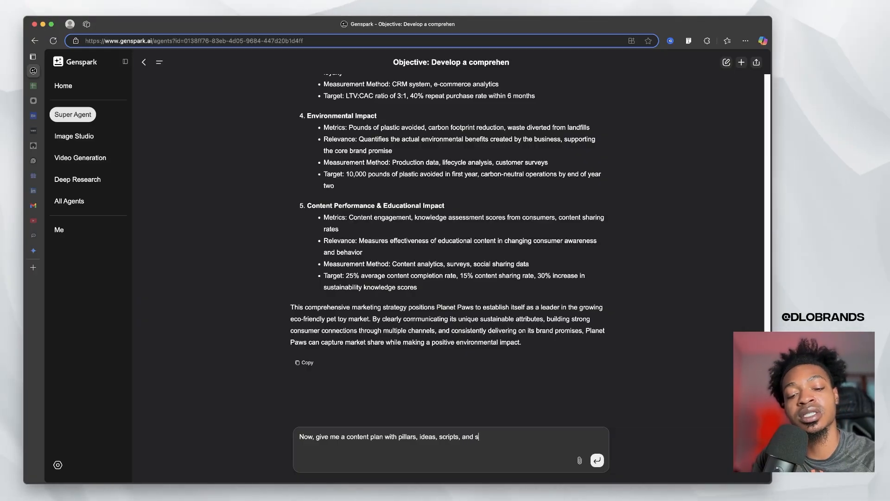
pyautogui.write('uggested visual')
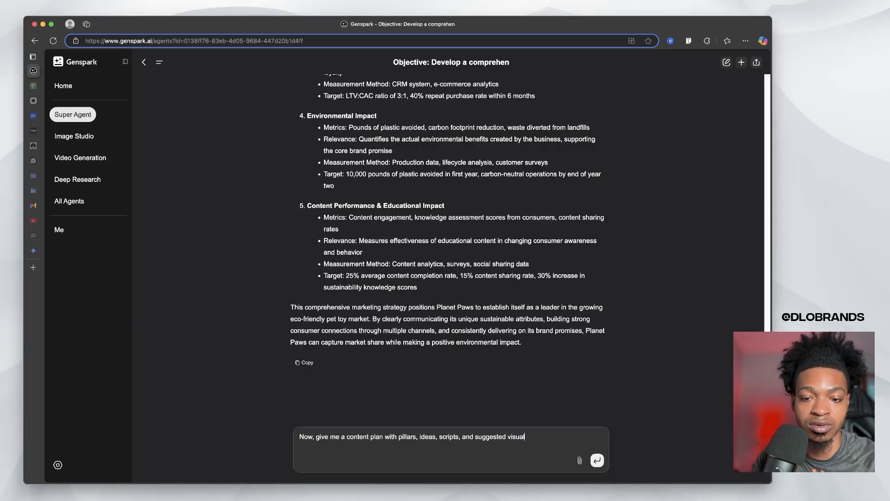
pyautogui.write('s. AIos')
pyautogui.press('BackSpace')
pyautogui.press('BackSpace')
pyautogui.write('so')
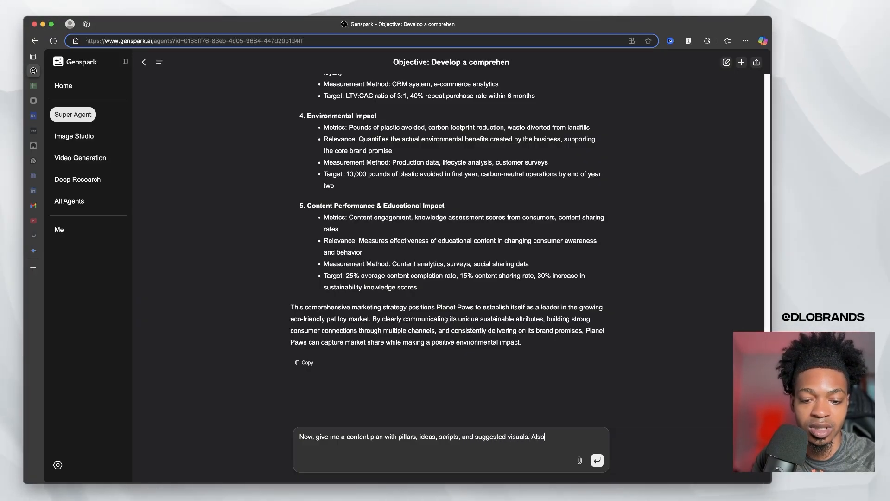
pyautogui.write(' suggest w')
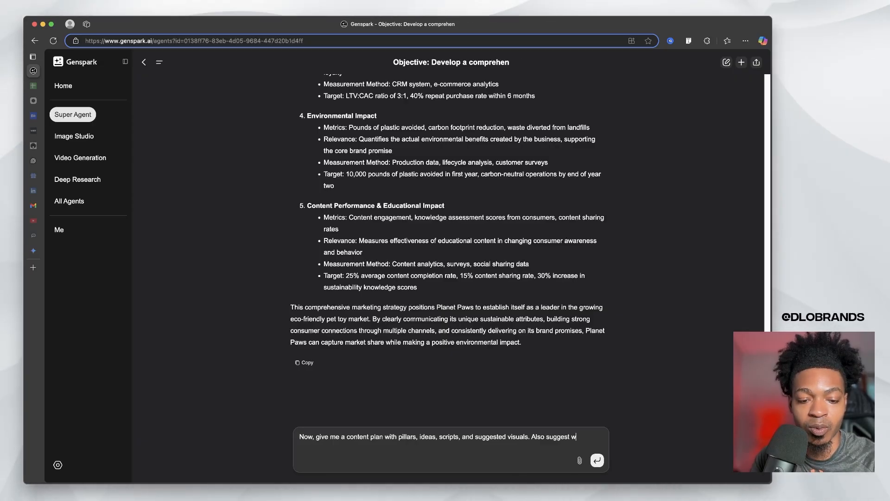
pyautogui.write('ordage for captions in an')
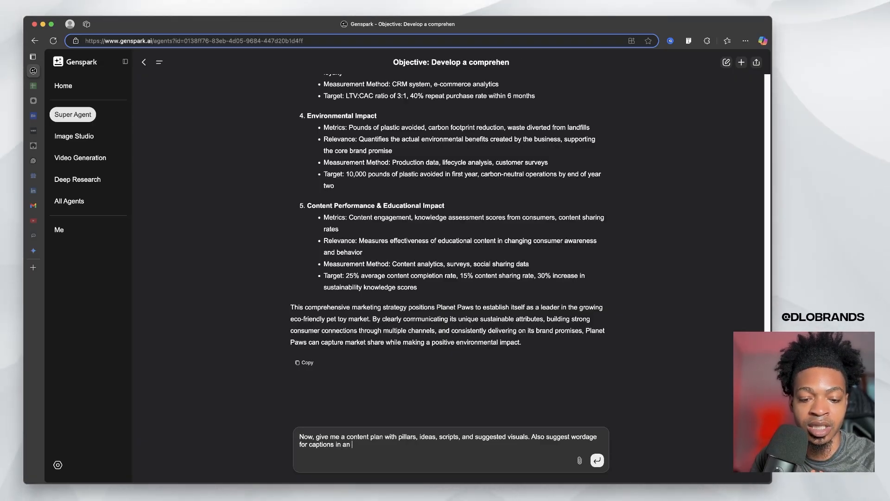
pyautogui.write(' instructional format')
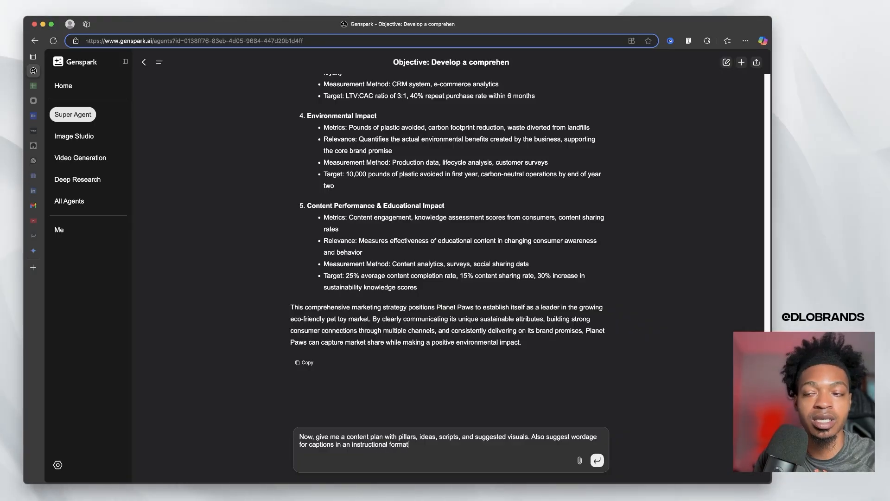
pyautogui.press('Return')
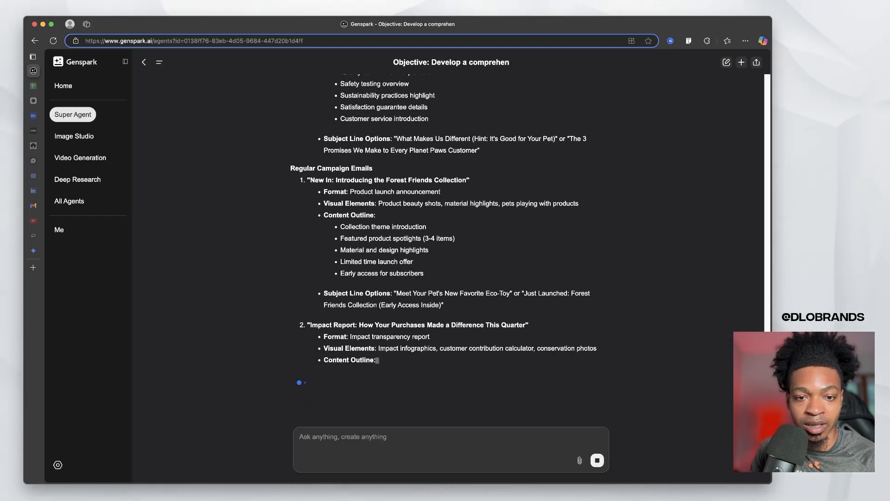
# Step: Review the content plan backward from the email campaigns through the Behind the Scenes and Lifestyle & Enrichment blog ideas
pyautogui.scroll(10, 450, 246)
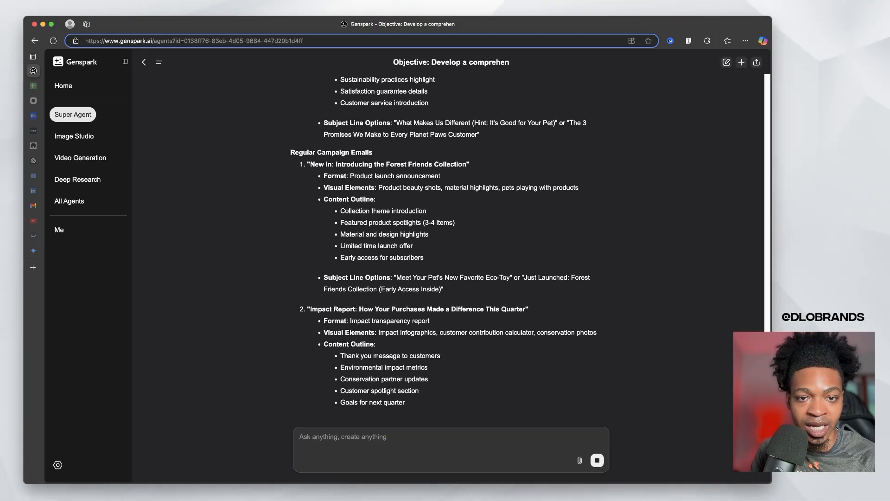
pyautogui.scroll(15, 450, 246)
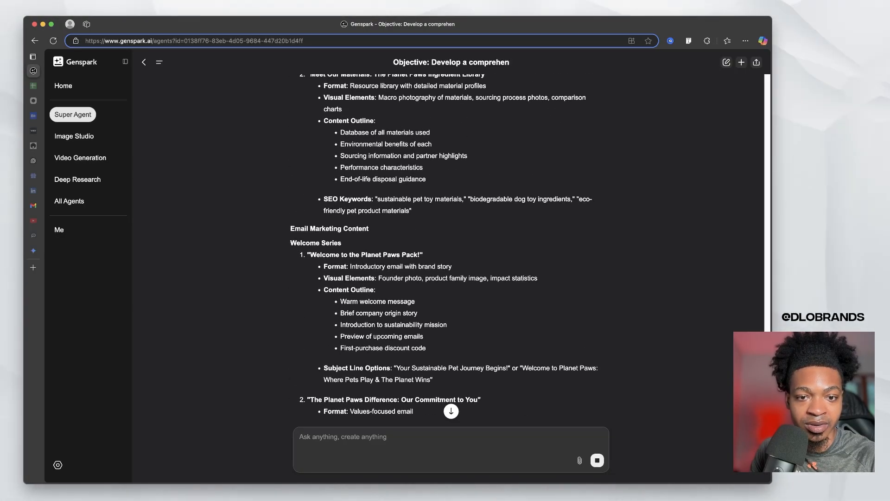
pyautogui.scroll(5, 450, 245)
pyautogui.scroll(-6, 450, 245)
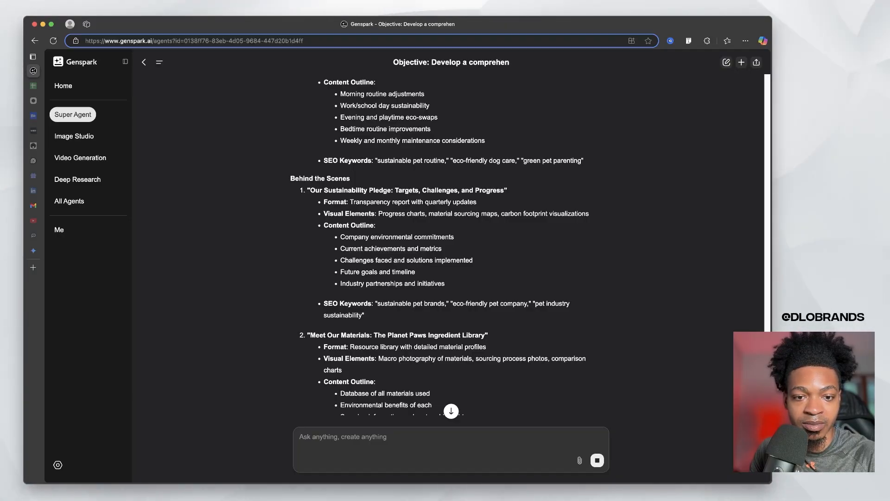
pyautogui.scroll(1, 450, 246)
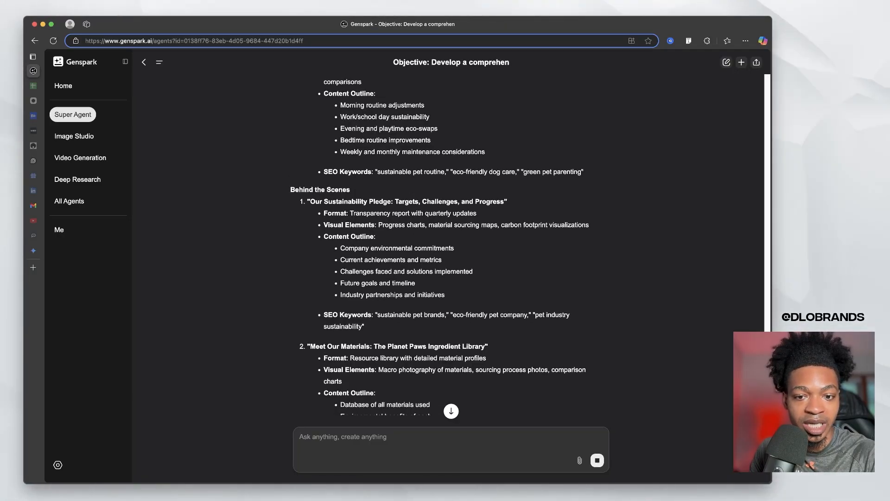
pyautogui.scroll(10, 450, 246)
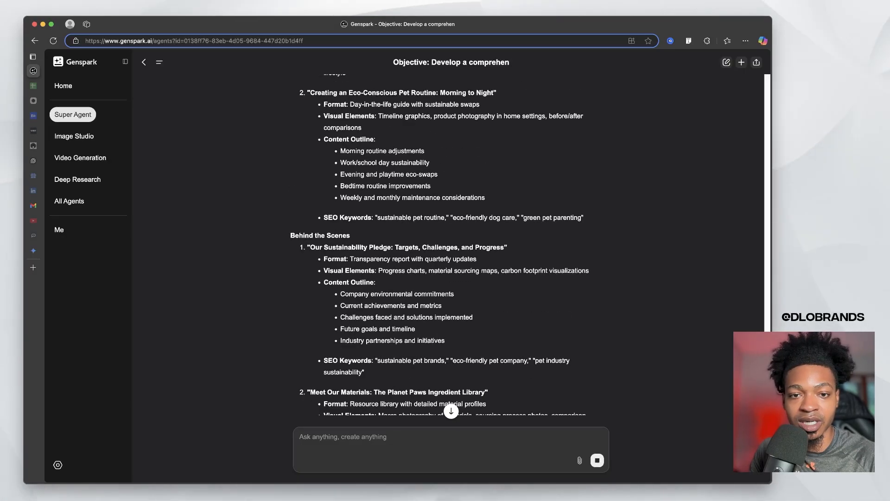
pyautogui.scroll(2, 450, 245)
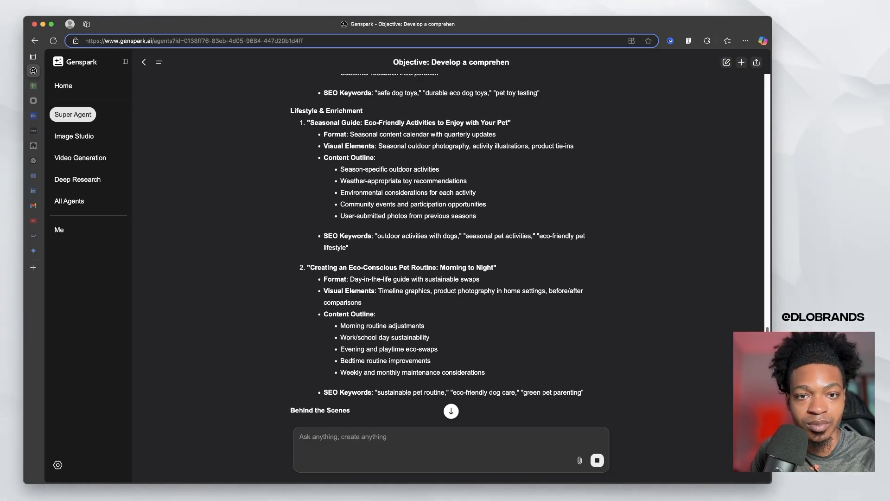
pyautogui.scroll(1, 449, 245)
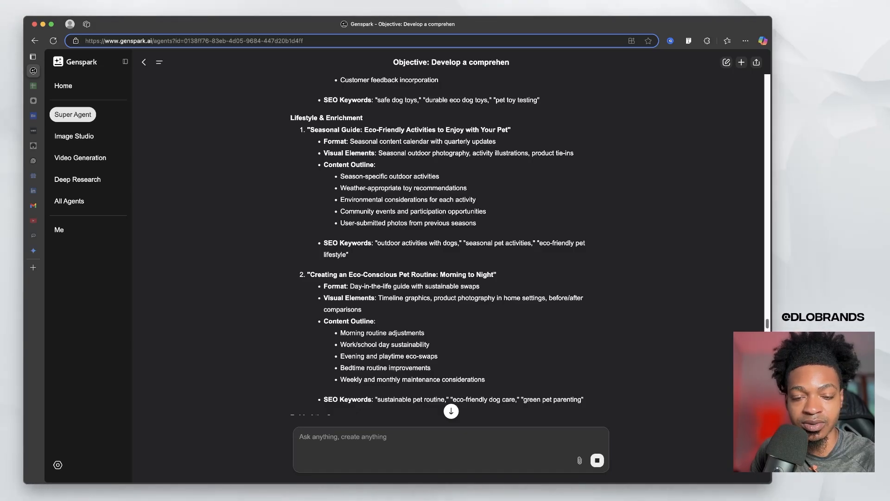
# Step: Examine the blog and website ideas under Product Showcase and Environmental Education, including their formats, content outlines and SEO keywords
pyautogui.scroll(5, 450, 246)
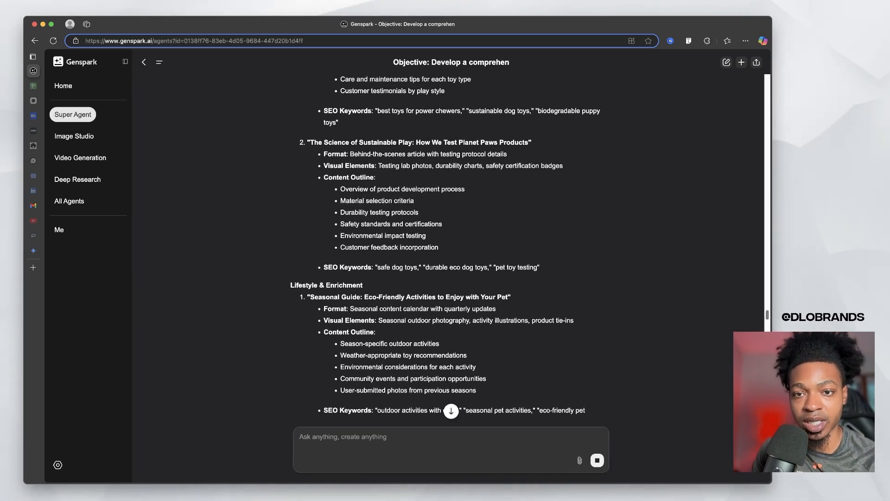
pyautogui.scroll(1, 450, 246)
pyautogui.scroll(-1, 449, 245)
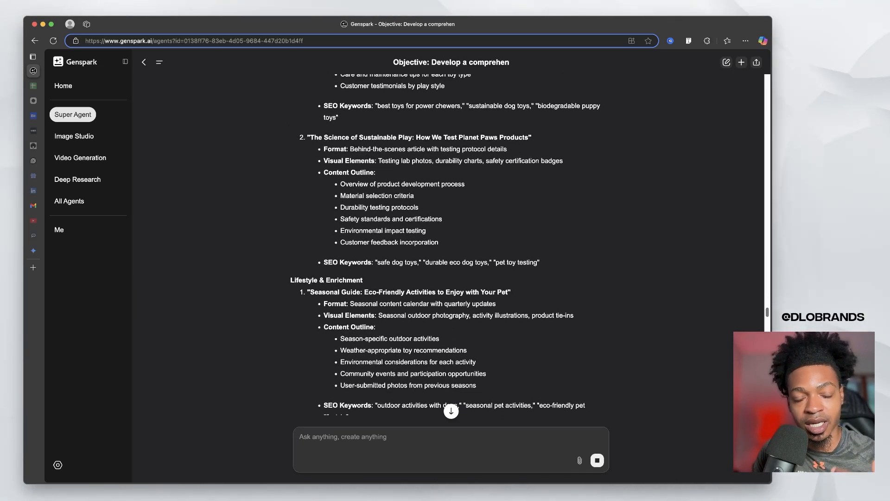
pyautogui.scroll(3, 450, 245)
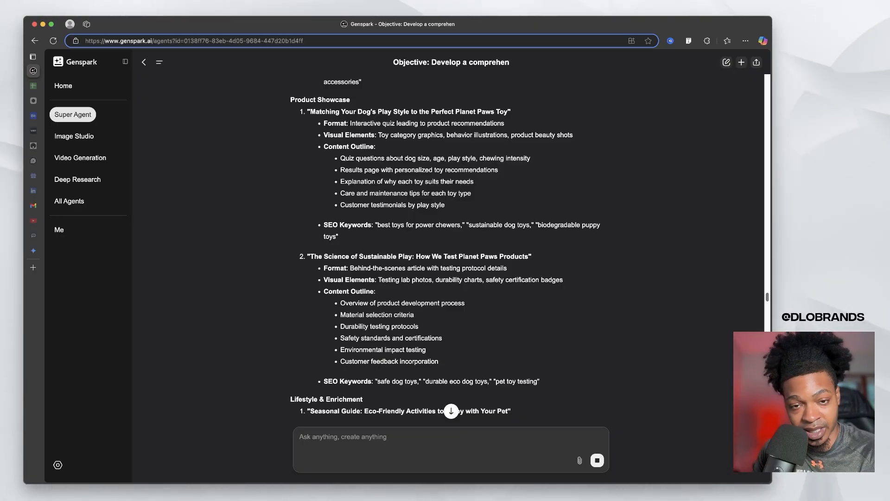
pyautogui.scroll(3, 445, 242)
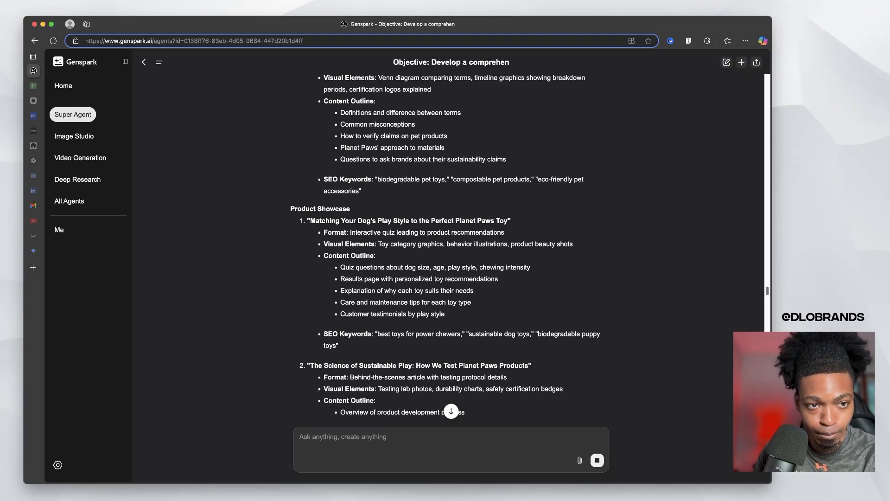
pyautogui.scroll(2, 445, 241)
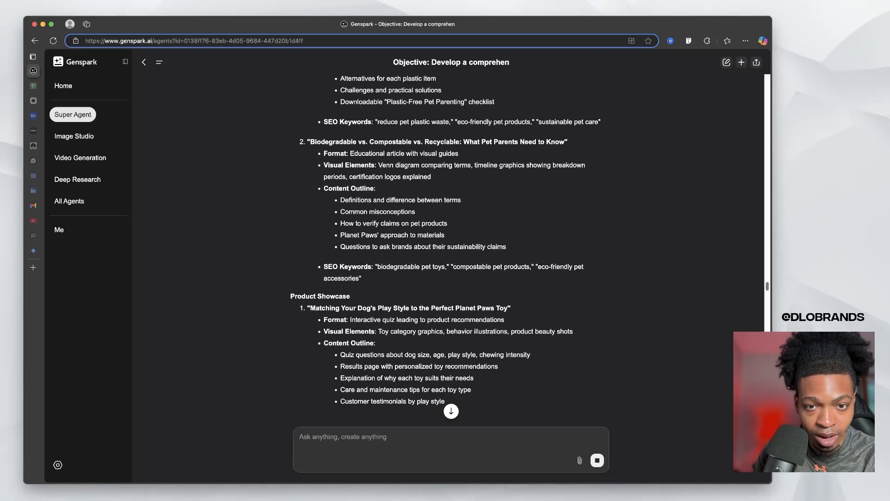
pyautogui.scroll(5, 449, 241)
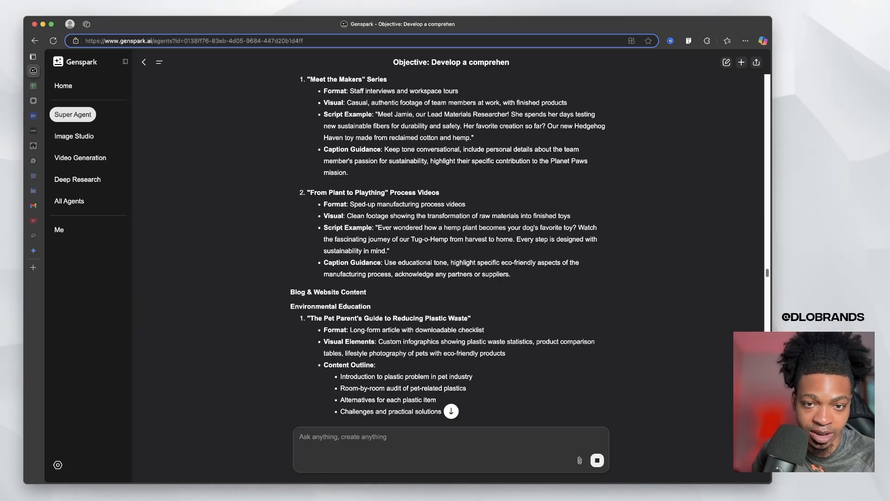
# Step: Read the Instagram & TikTok ideas and highlight the durability line in the "Material Monday" script example
pyautogui.scroll(9, 450, 241)
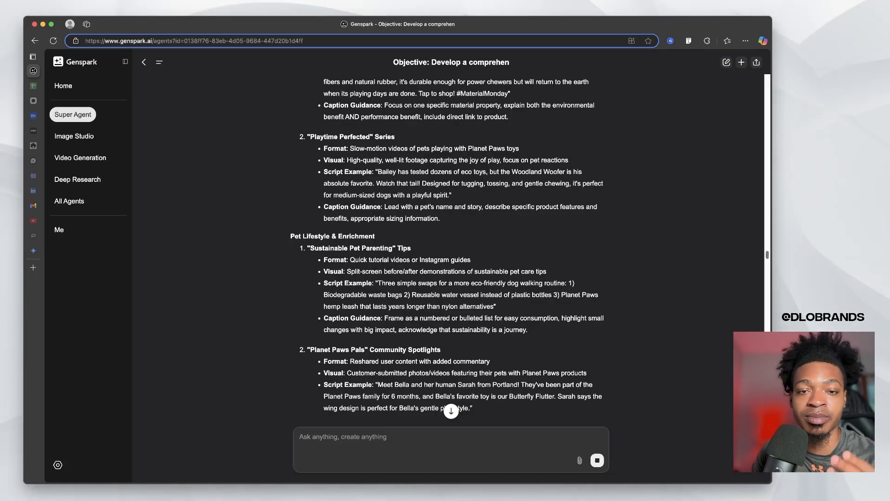
pyautogui.scroll(4, 449, 246)
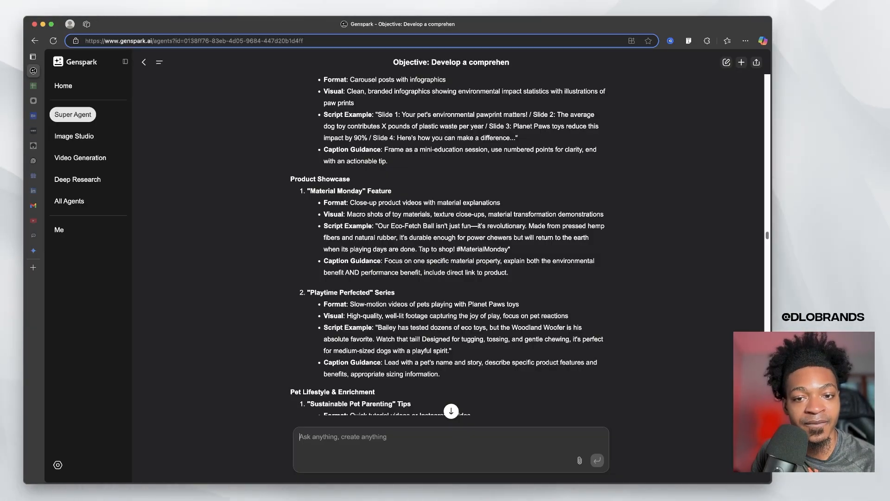
pyautogui.moveTo(413, 251); pyautogui.dragTo(400, 238)
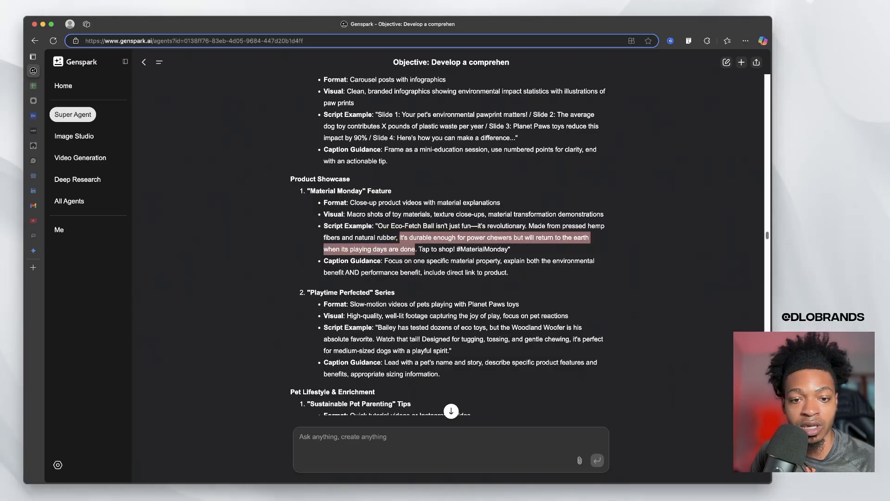
pyautogui.click(400, 238)
pyautogui.scroll(-2, 448, 245)
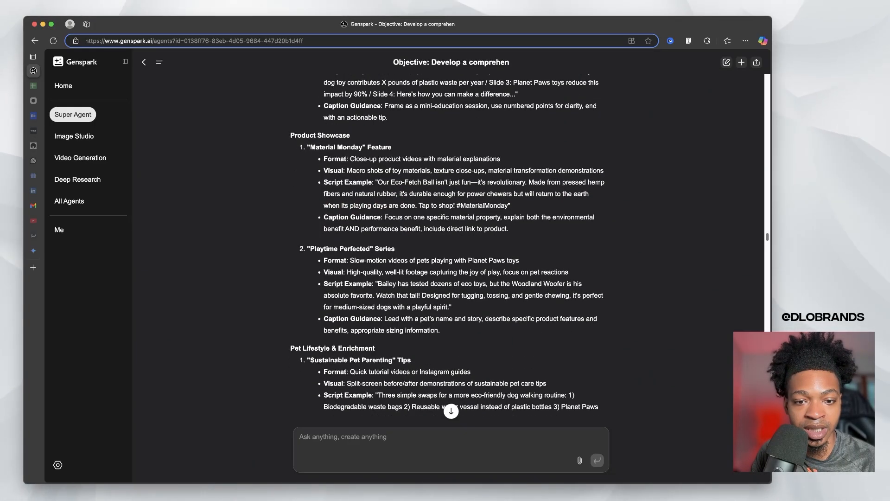
# Step: Review the four content pillars at the start of the Planet Paws Content Plan & Editorial Calendar
pyautogui.scroll(15, 448, 246)
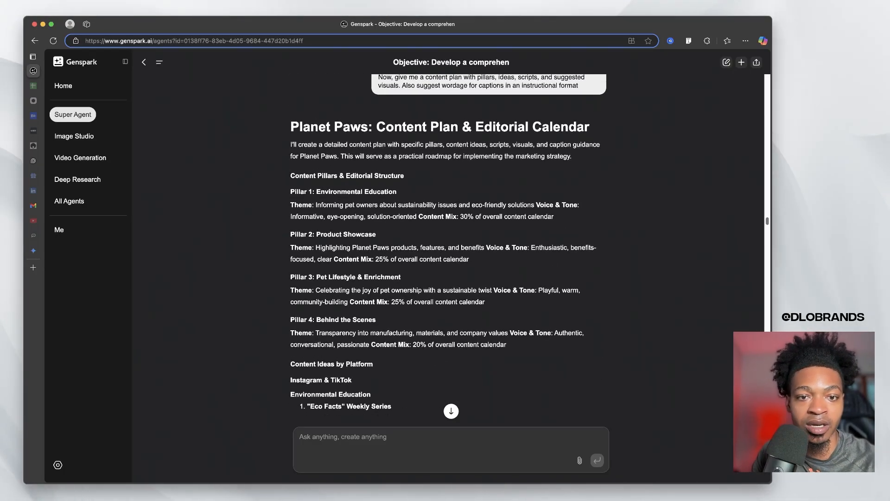
pyautogui.scroll(-2, 447, 246)
pyautogui.scroll(-1, 448, 246)
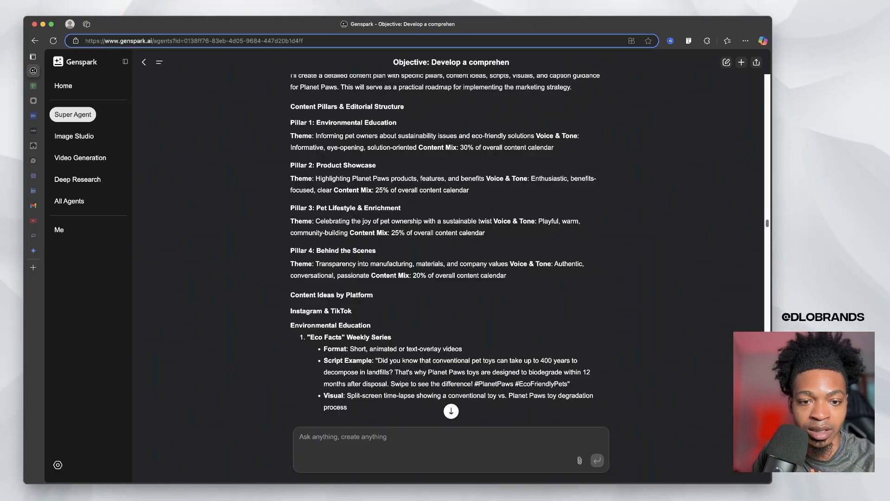
pyautogui.scroll(2, 447, 246)
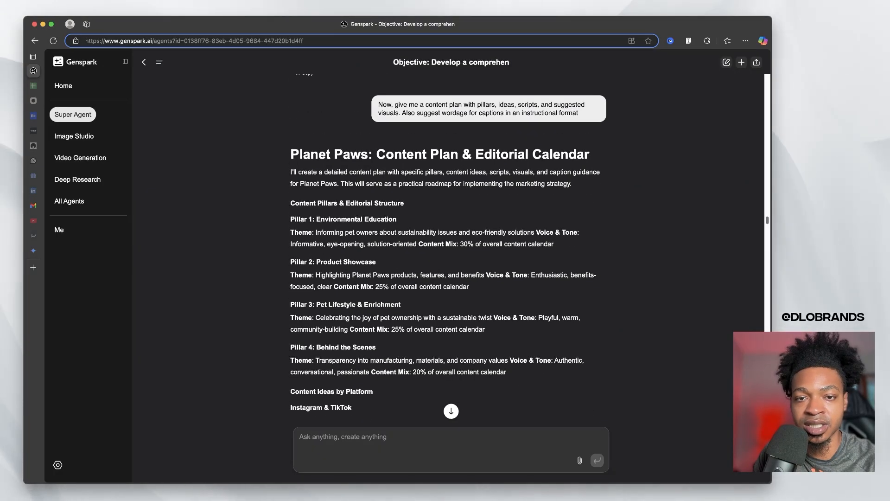
# Step: Find the Content Scripts & Templates section and read the Instagram Product Feature Template
pyautogui.scroll(-15, 448, 245)
pyautogui.scroll(-15, 448, 246)
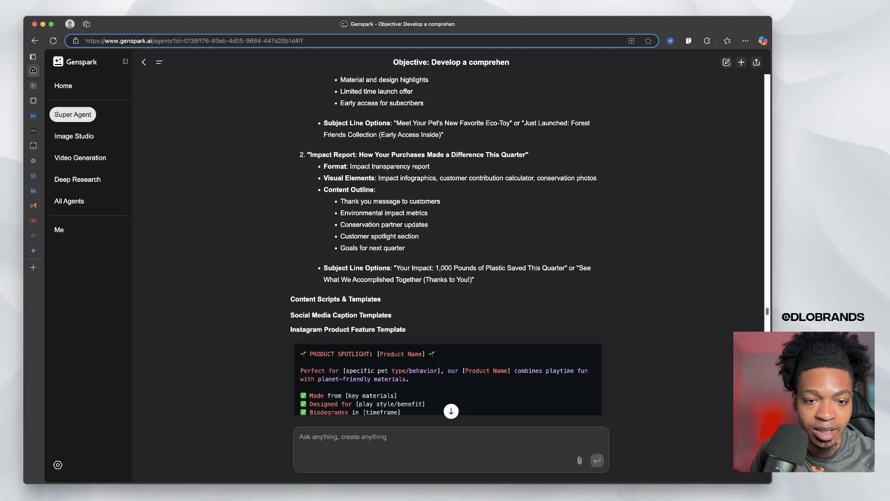
pyautogui.scroll(-3, 447, 246)
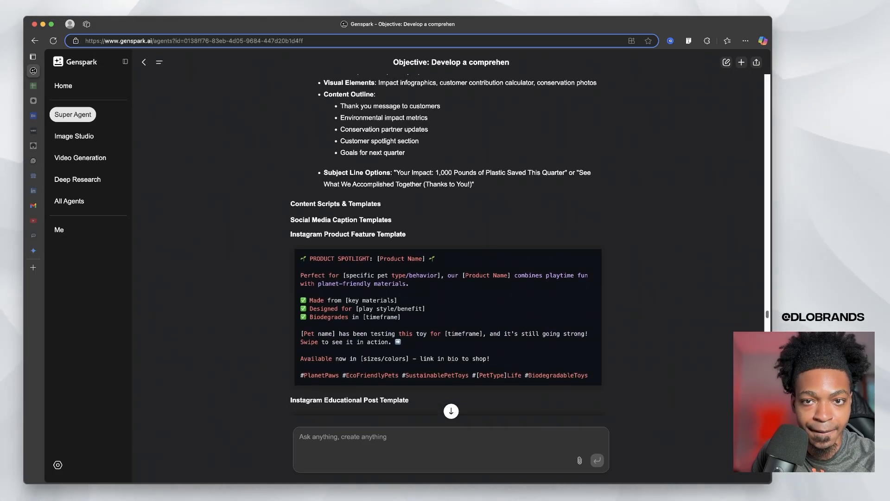
pyautogui.scroll(1, 447, 246)
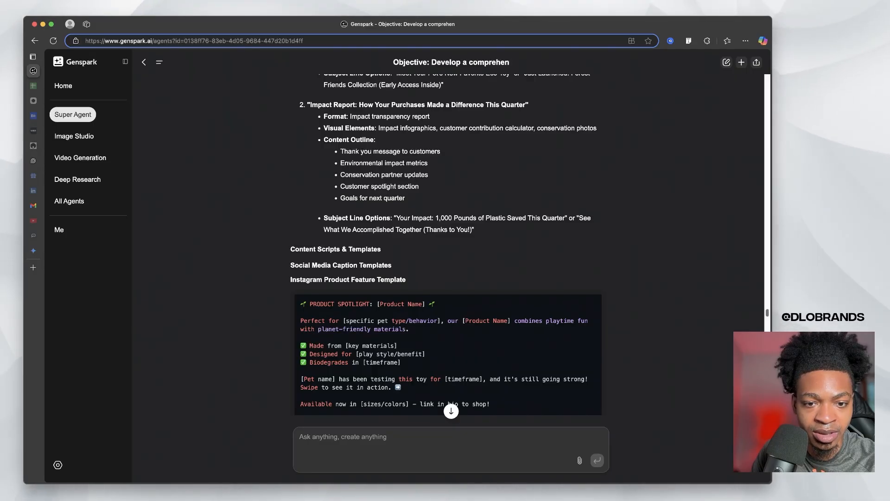
pyautogui.scroll(-1, 448, 246)
pyautogui.scroll(-1, 447, 246)
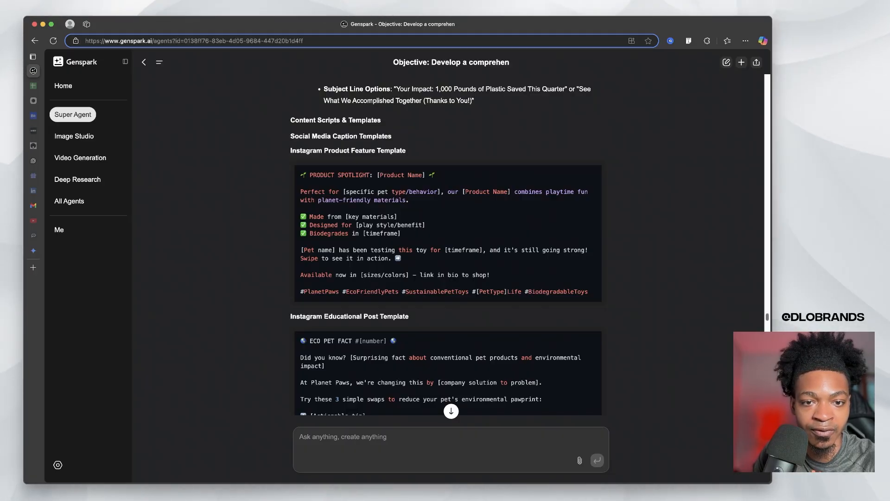
# Step: Read the Instagram Educational Post Template and the TikTok Video Script Template, continuing into the blog post template
pyautogui.scroll(-2, 447, 246)
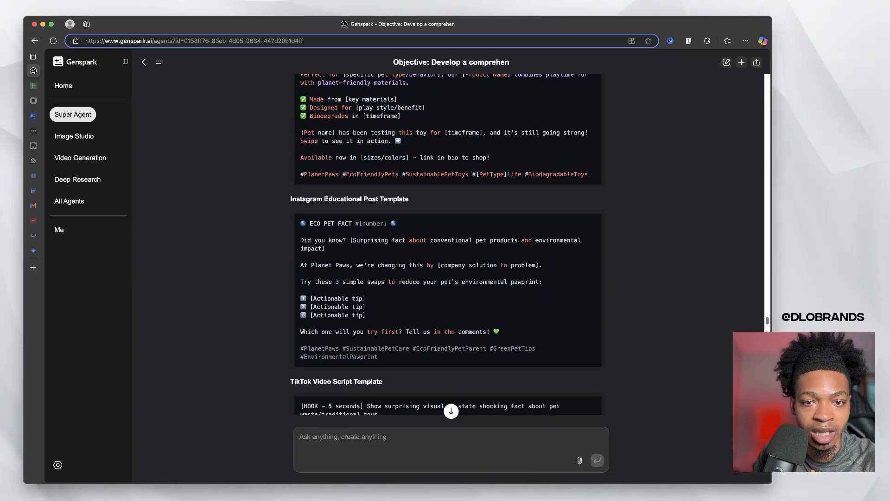
pyautogui.scroll(-2, 447, 245)
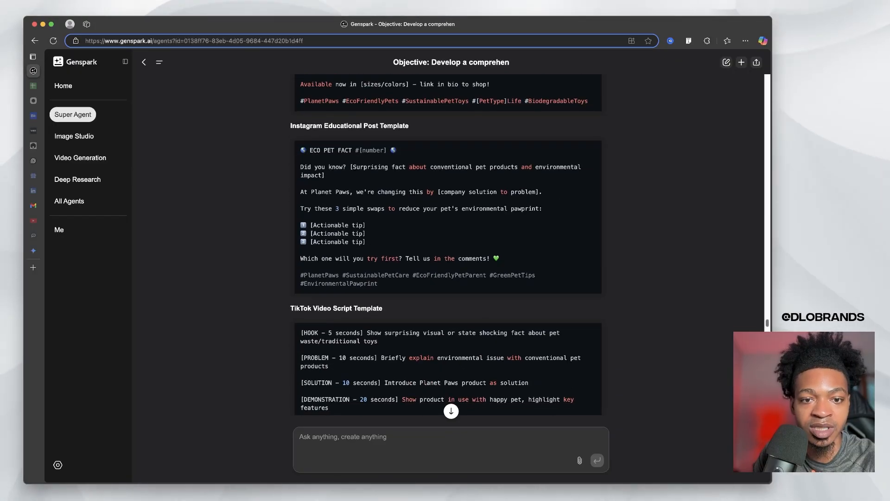
pyautogui.scroll(-2, 447, 245)
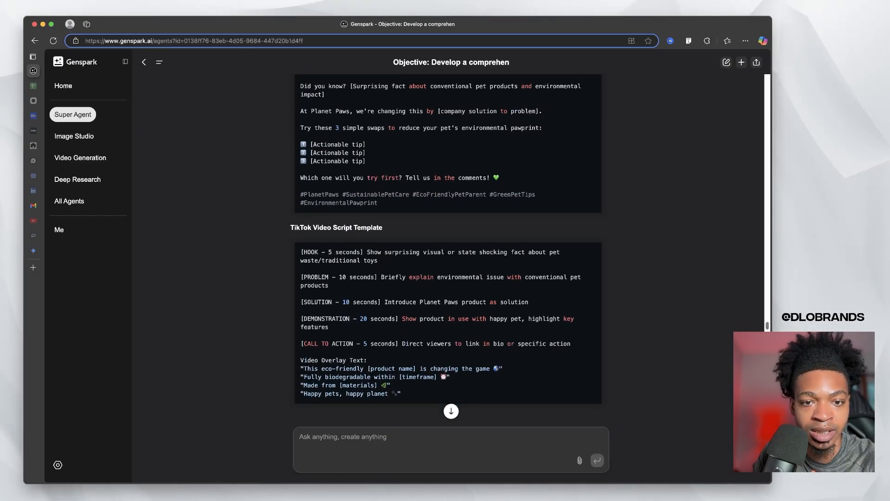
pyautogui.scroll(-1, 447, 246)
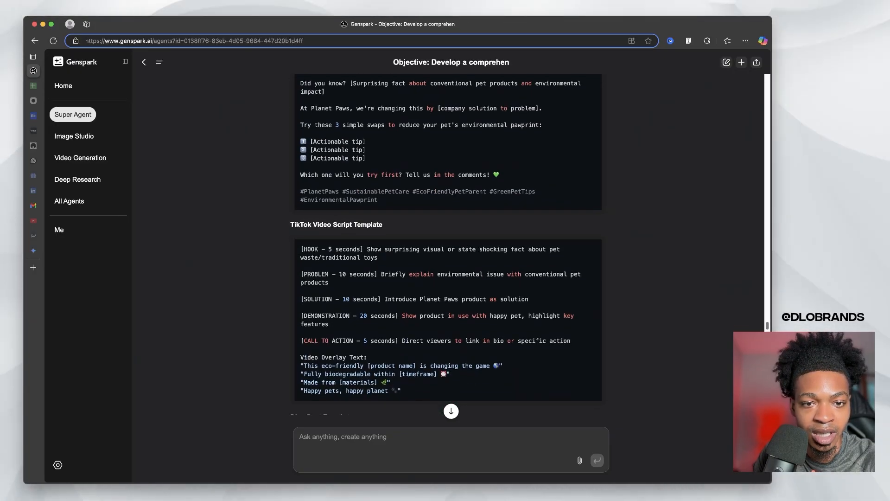
pyautogui.scroll(-2, 448, 246)
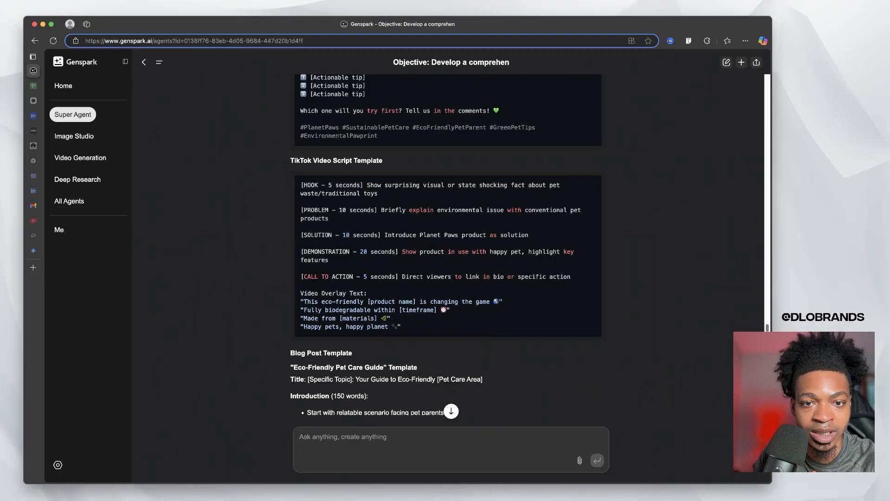
pyautogui.scroll(-1, 447, 246)
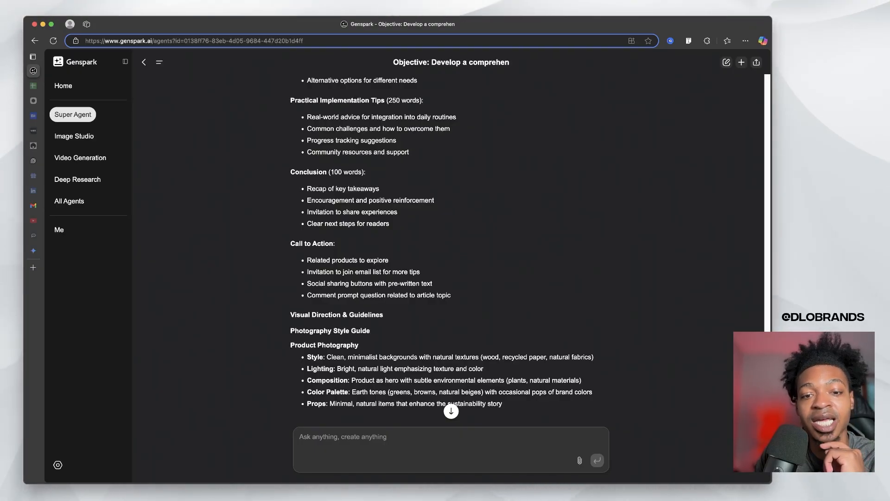
# Step: Review the blog template's closing sections and the Photography Style Guide for product and lifestyle photography
pyautogui.scroll(1, 445, 241)
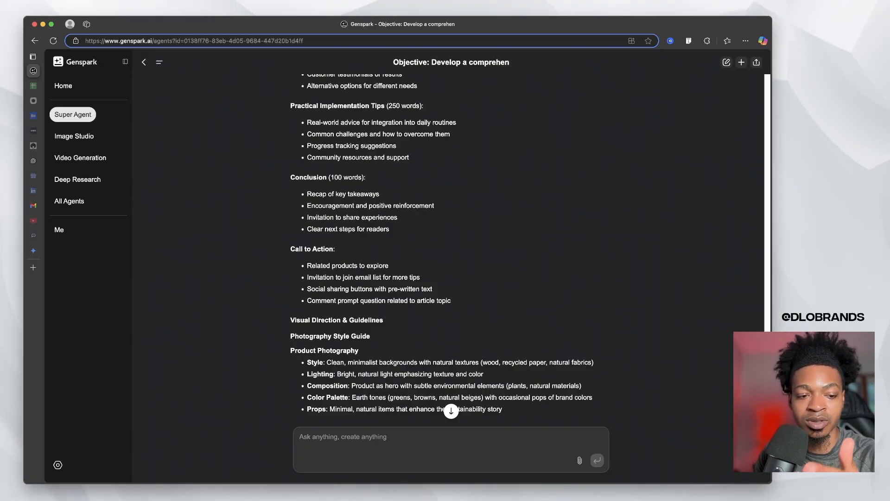
pyautogui.scroll(-1, 445, 241)
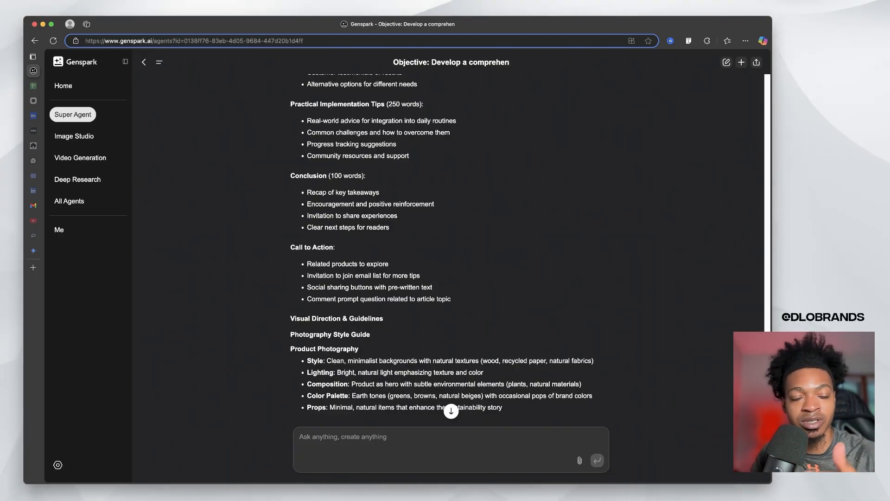
pyautogui.scroll(-1, 446, 241)
pyautogui.scroll(-1, 445, 241)
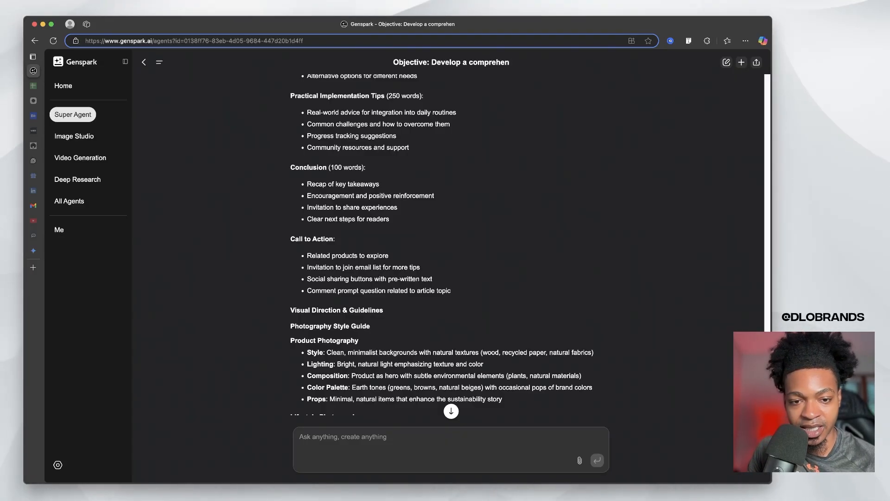
pyautogui.scroll(-3, 445, 241)
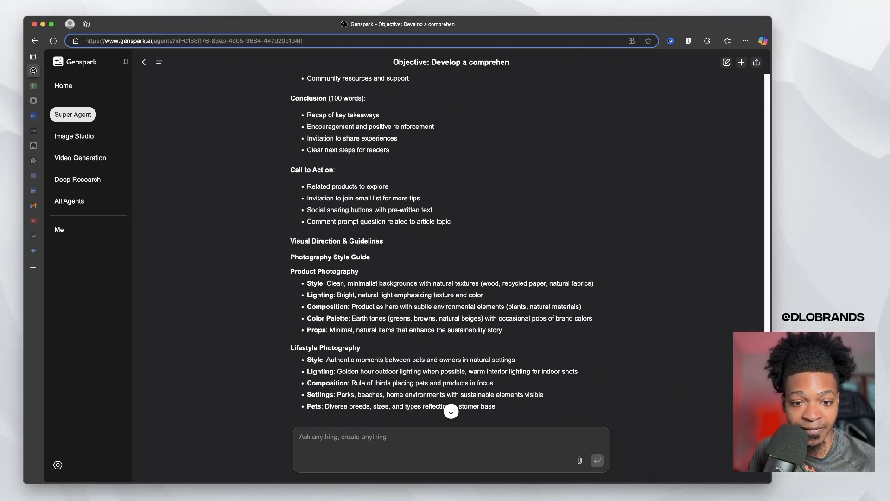
pyautogui.scroll(-2, 445, 241)
pyautogui.scroll(-1, 445, 241)
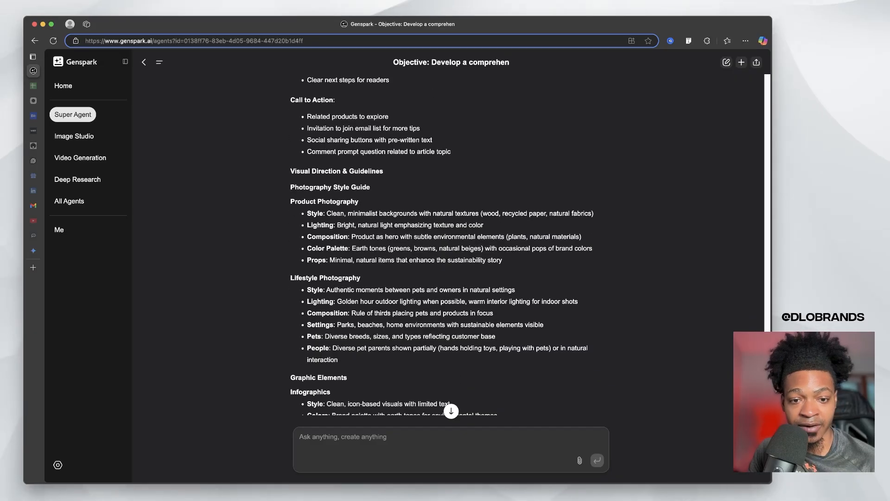
# Step: Review the Graphic Elements guidelines for infographics and social media templates, continuing into the Caption Structure Formula
pyautogui.scroll(-2, 445, 241)
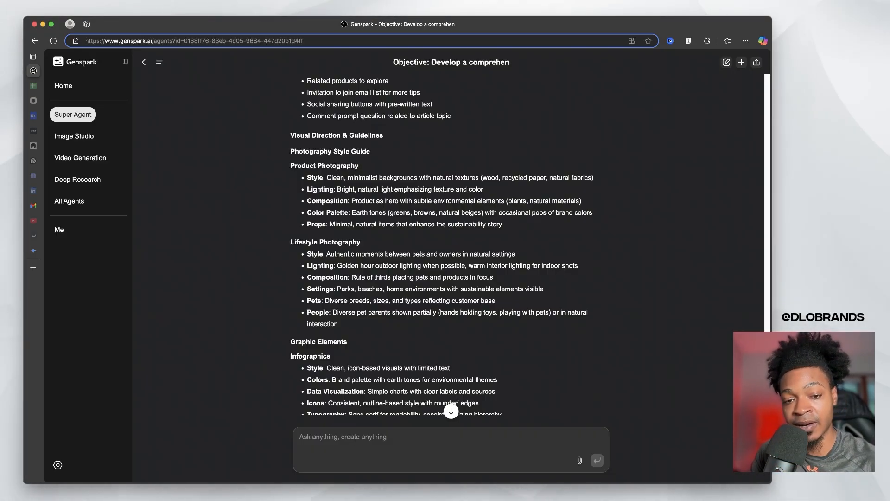
pyautogui.scroll(-3, 451, 246)
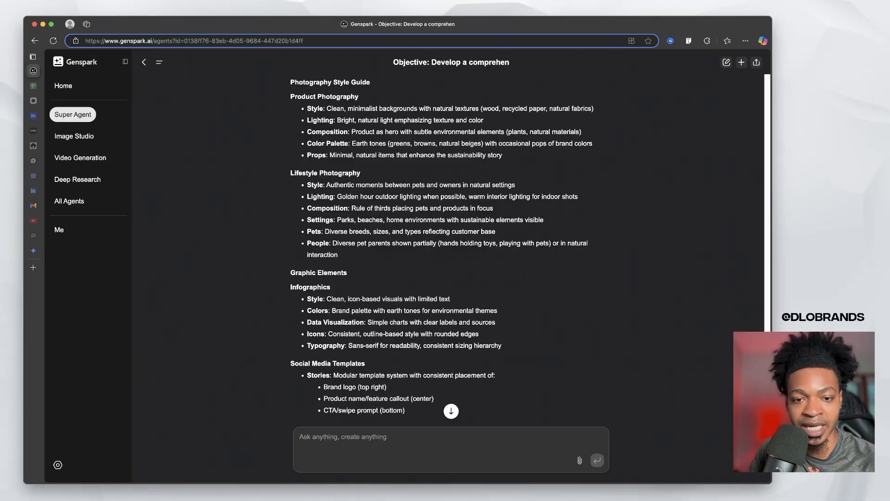
pyautogui.scroll(-1, 451, 245)
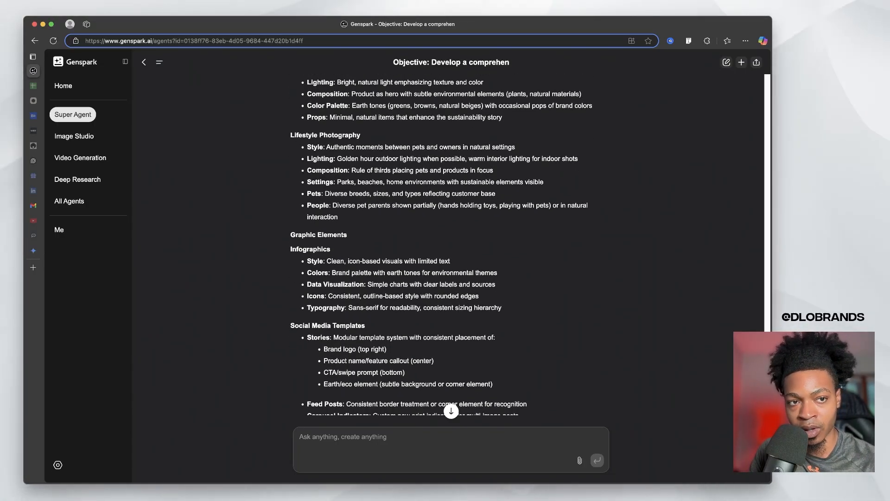
pyautogui.scroll(-3, 451, 246)
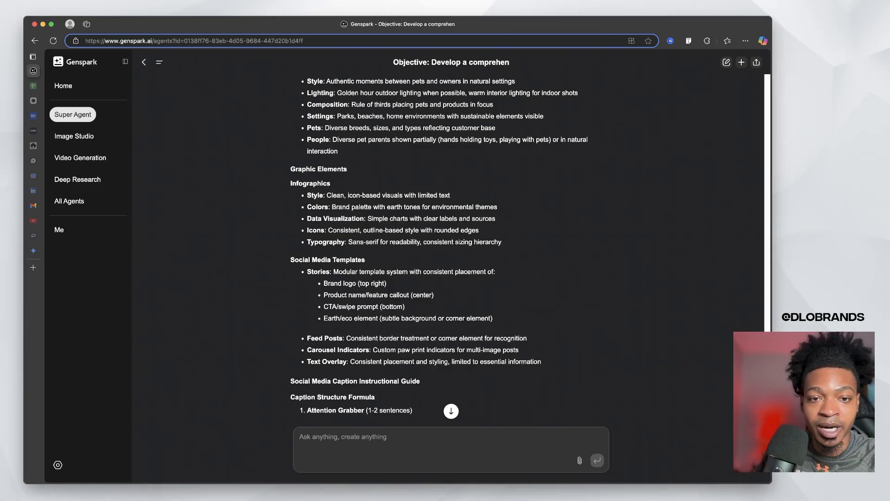
pyautogui.scroll(-2, 449, 245)
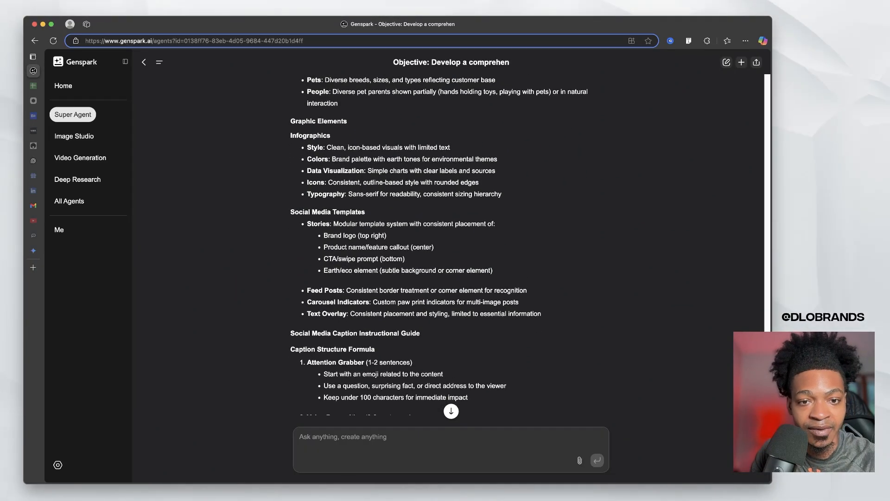
pyautogui.scroll(-4, 449, 246)
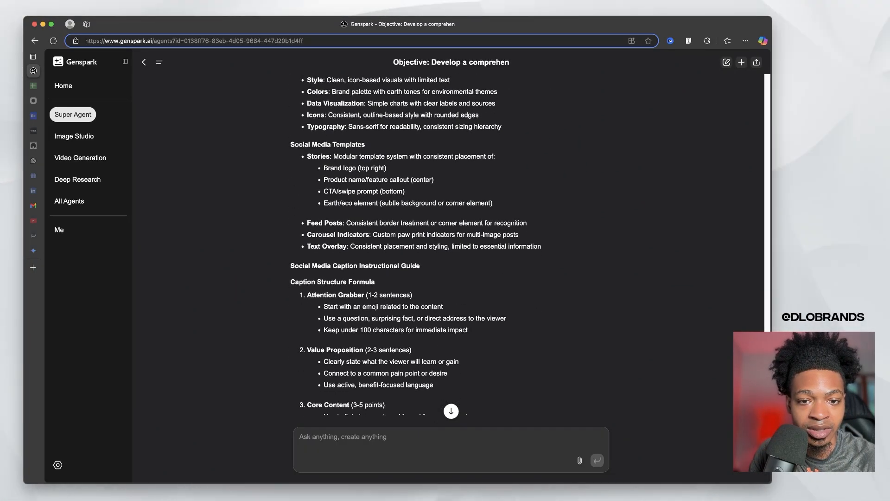
pyautogui.scroll(-1, 449, 246)
# Step: Skim the annotated caption examples and examine the Content Distribution Matrix across all platforms from Monday to Sunday
pyautogui.scroll(-20, 448, 246)
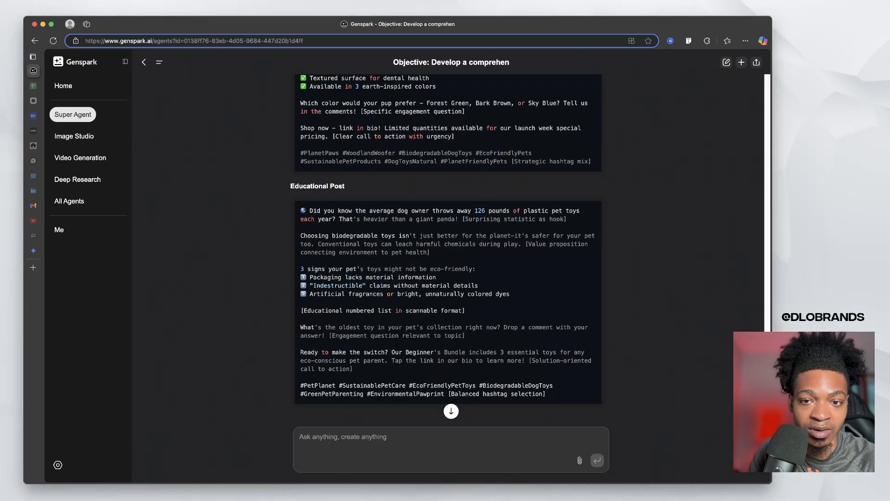
pyautogui.scroll(-5, 448, 245)
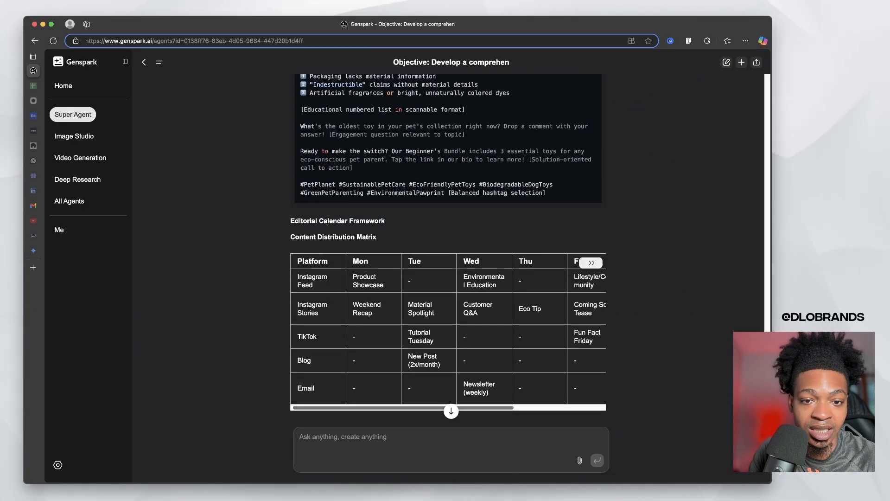
pyautogui.hscroll(2, 448, 329)
pyautogui.hscroll(-2, 448, 329)
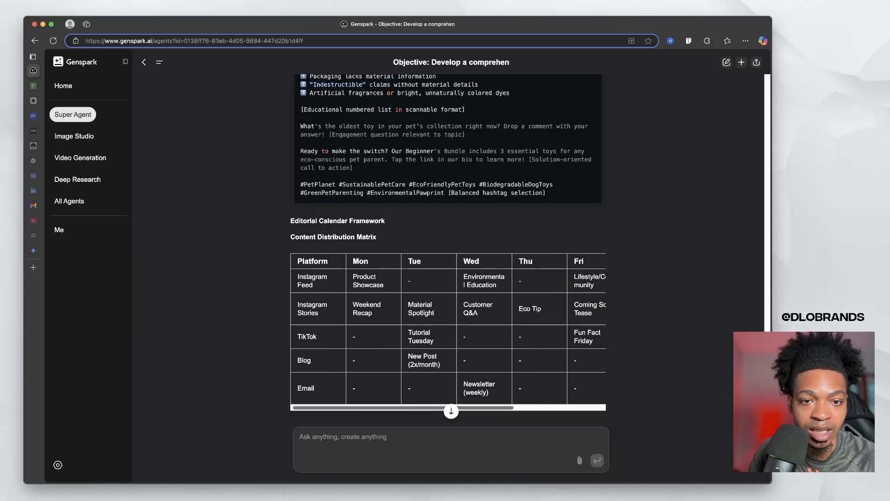
pyautogui.scroll(-2, 447, 329)
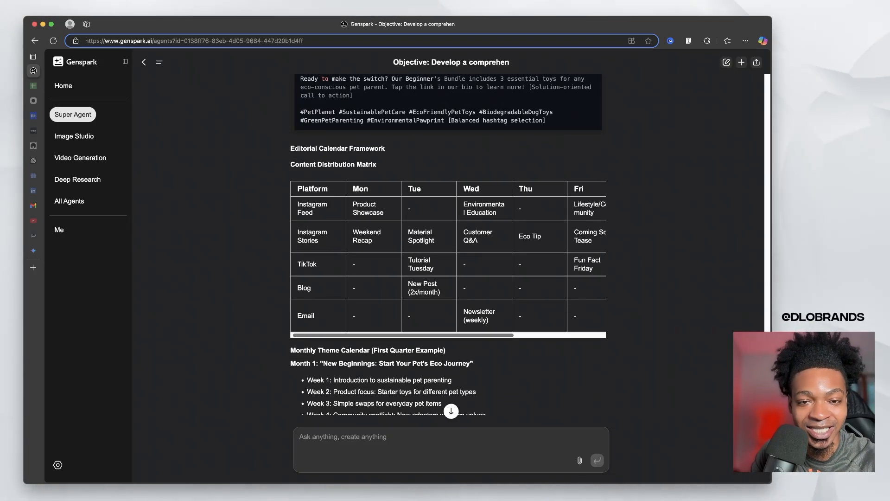
pyautogui.hscroll(1, 448, 258)
pyautogui.hscroll(-1, 448, 257)
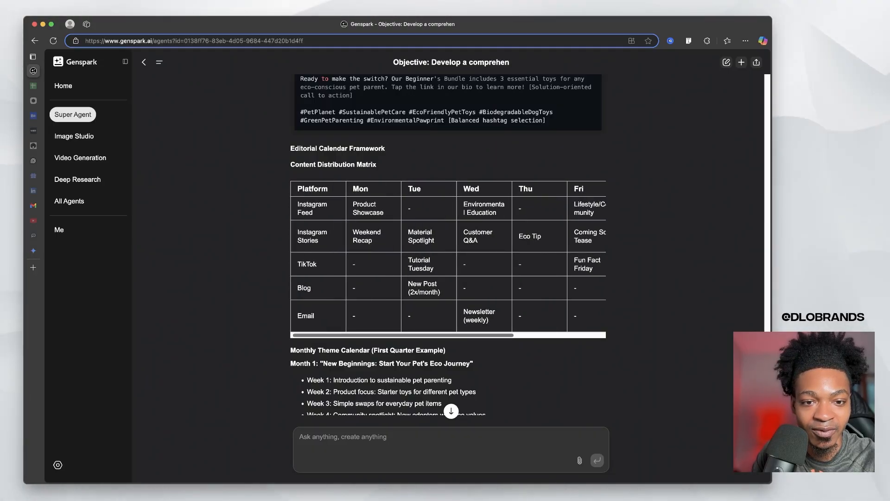
pyautogui.hscroll(5, 448, 257)
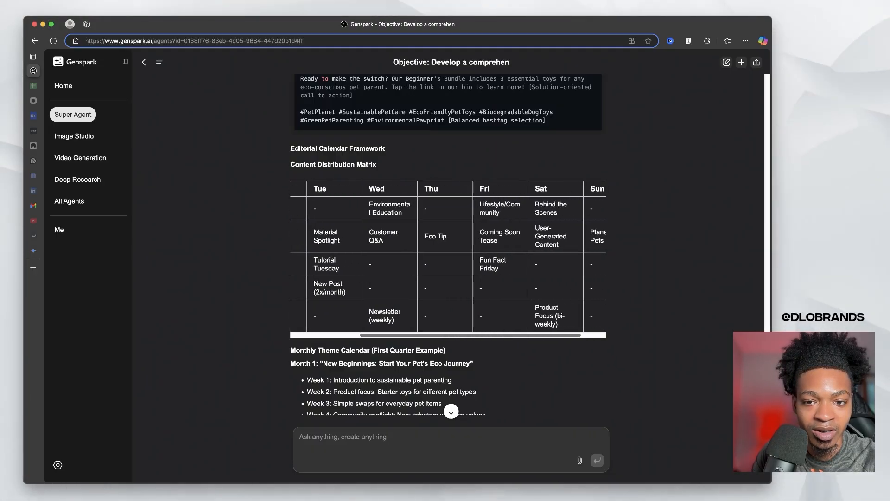
pyautogui.hscroll(1, 448, 257)
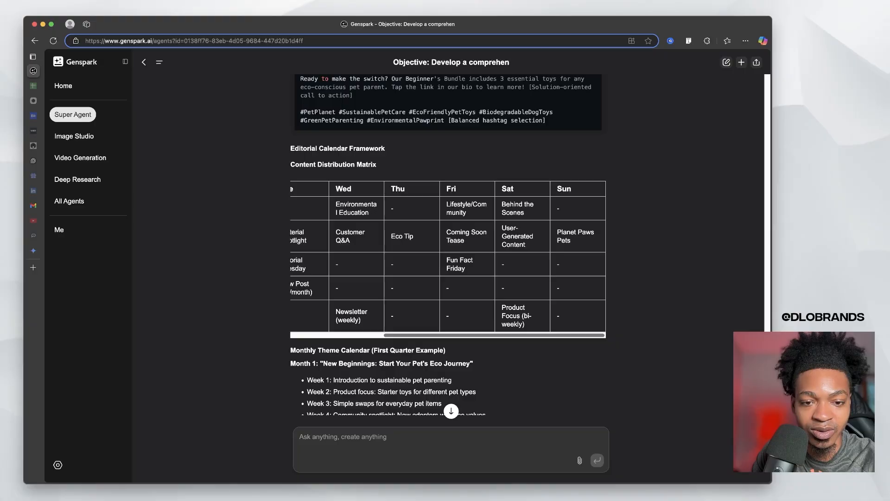
# Step: Read the three-month Monthly Theme Calendar and the Implementation Recommendations through to the end of the content plan
pyautogui.scroll(-2, 447, 257)
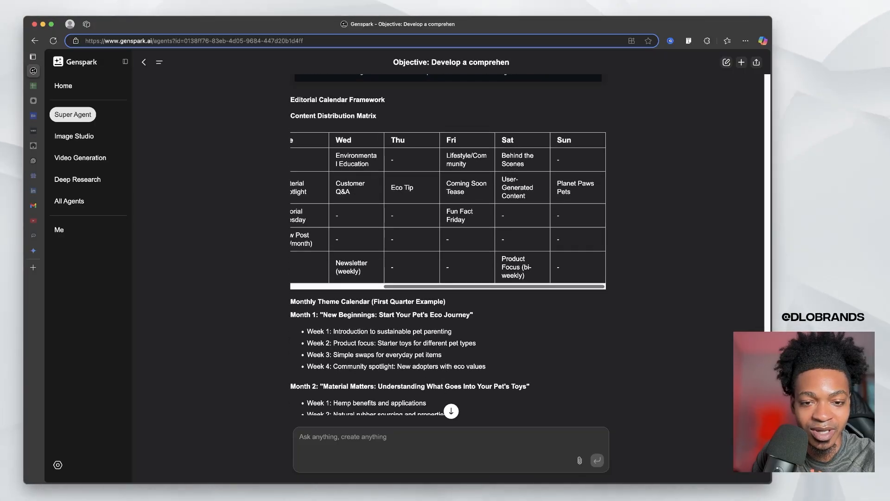
pyautogui.scroll(-1, 448, 257)
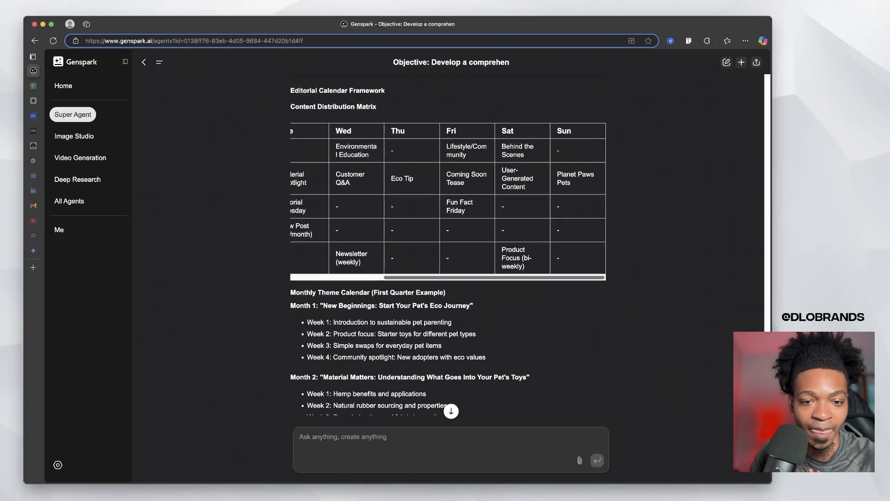
pyautogui.scroll(-3, 448, 246)
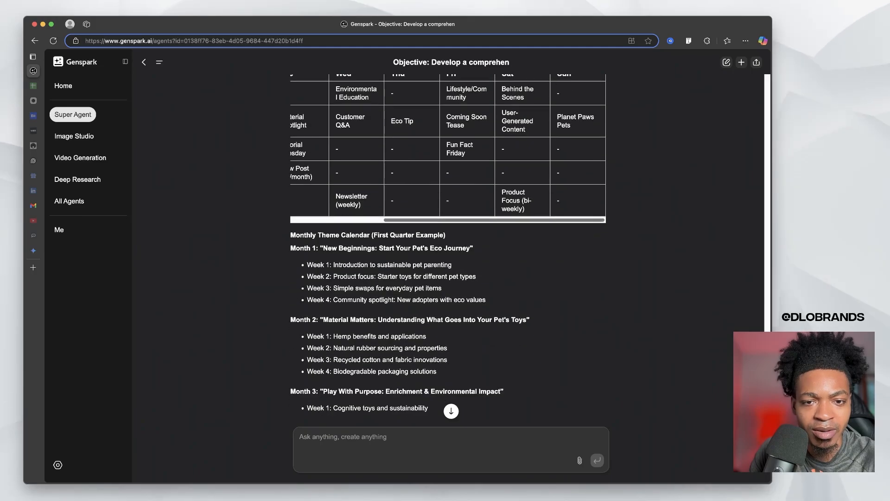
pyautogui.scroll(-3, 448, 246)
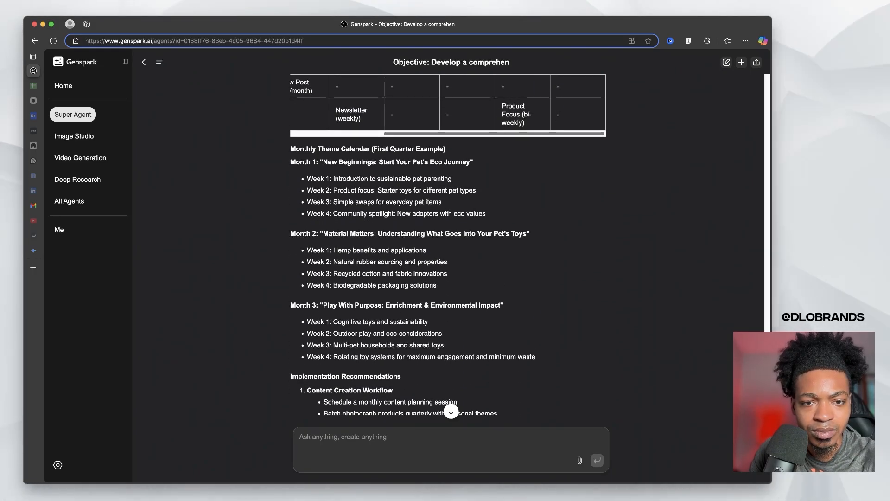
pyautogui.scroll(-4, 448, 245)
pyautogui.scroll(-5, 448, 246)
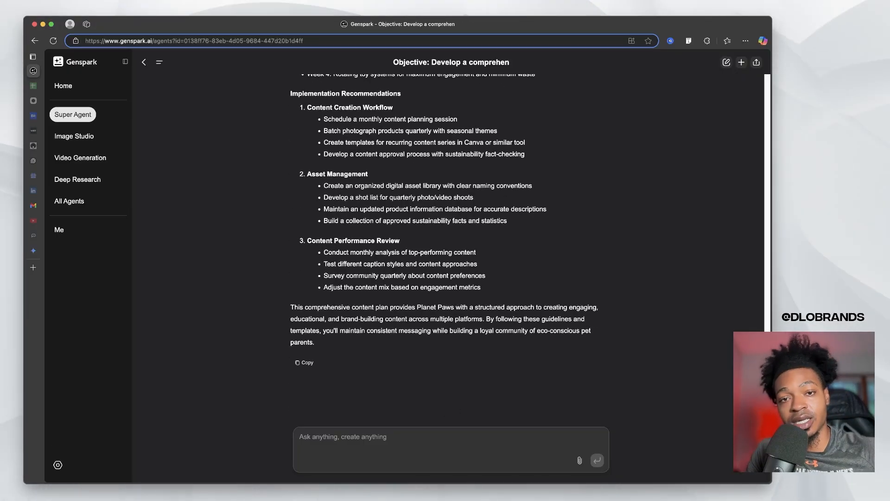
# Step: Return to the TikTok Video Script Template and highlight its full script and overlay text, then clear the selection
pyautogui.scroll(10, 448, 241)
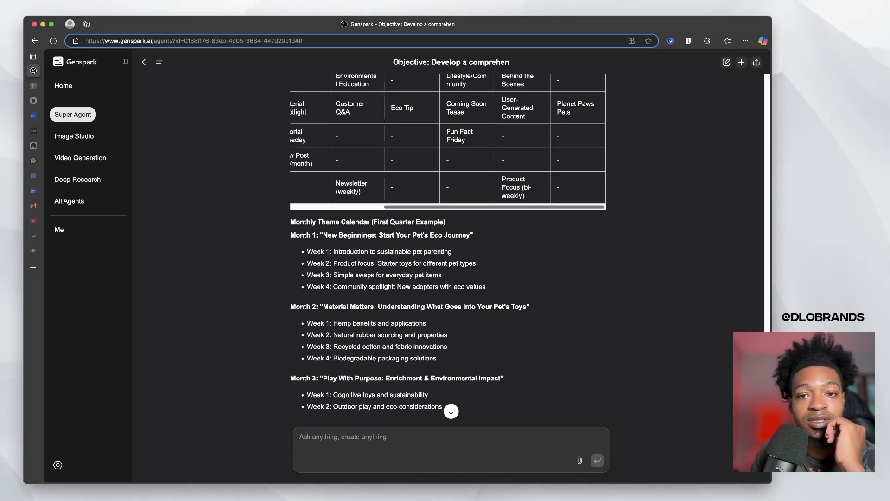
pyautogui.scroll(10, 447, 241)
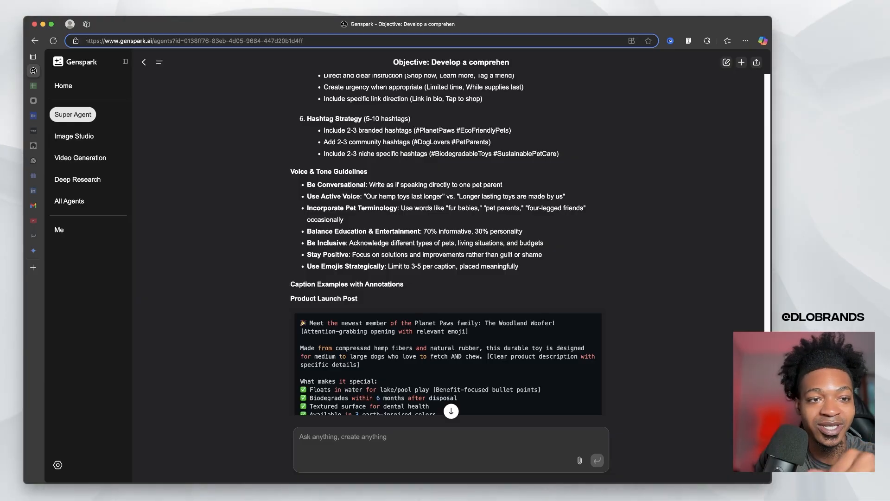
pyautogui.scroll(15, 448, 241)
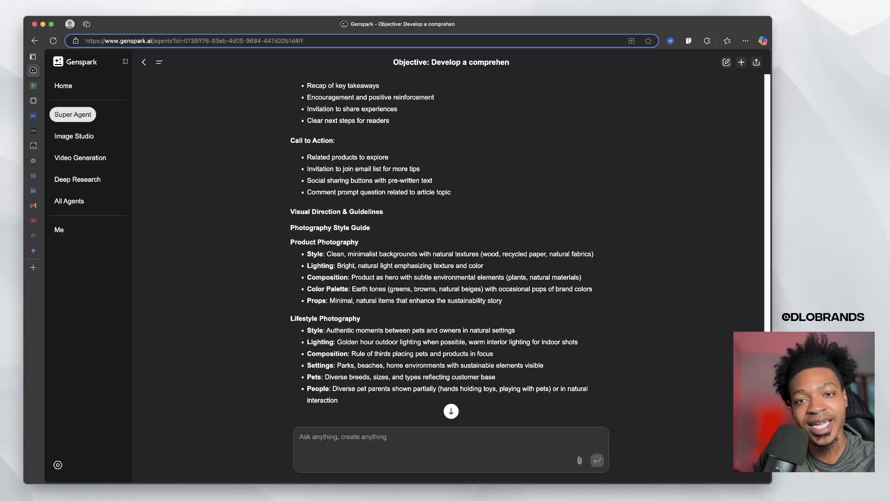
pyautogui.scroll(5, 448, 241)
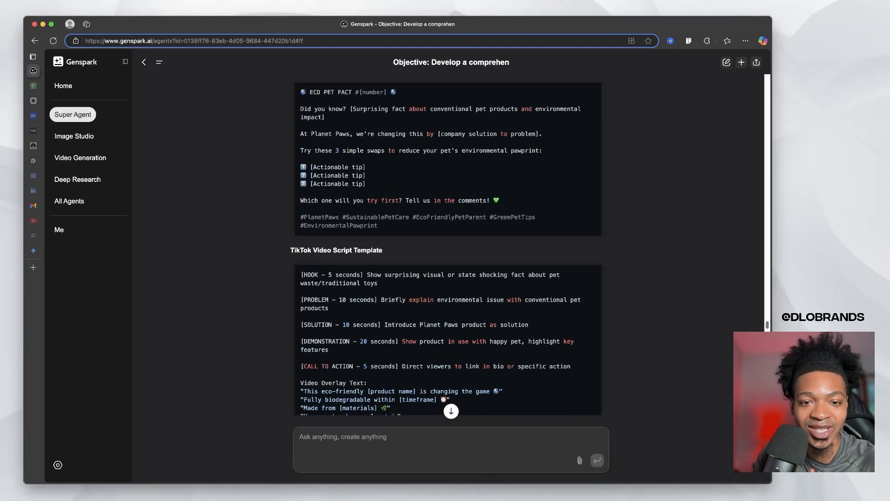
pyautogui.scroll(-1, 448, 241)
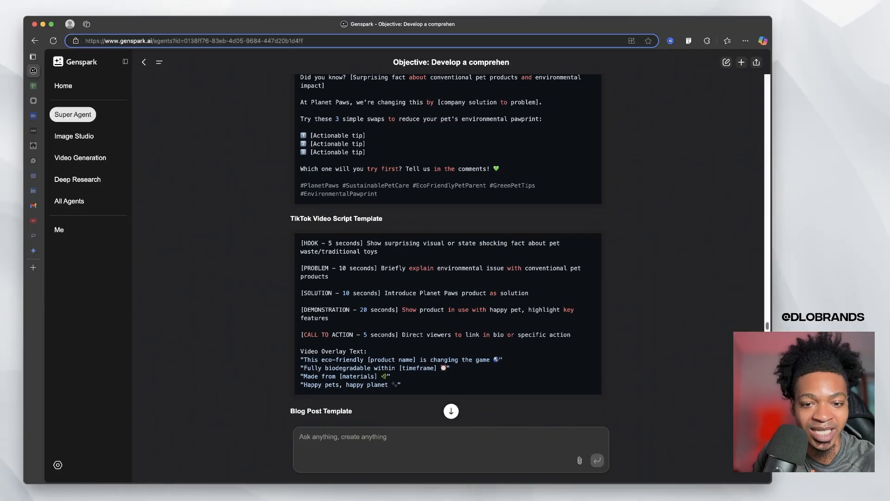
pyautogui.moveTo(403, 385); pyautogui.dragTo(300, 243)
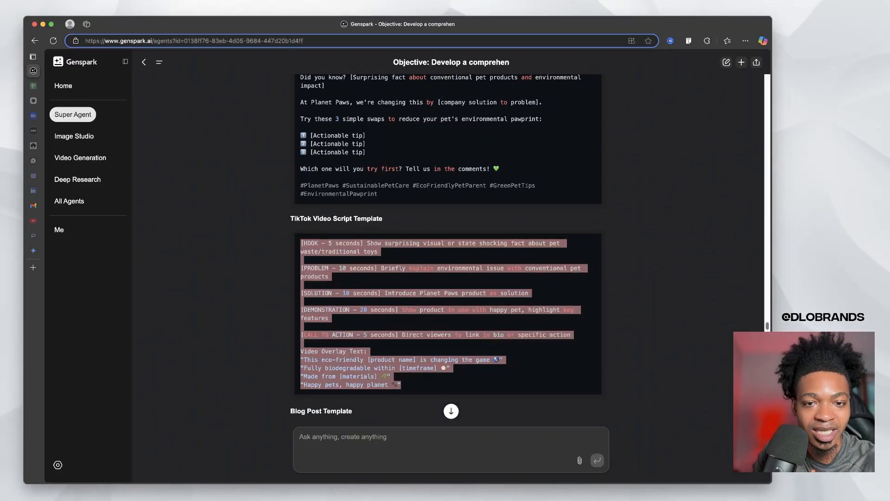
pyautogui.click(300, 242)
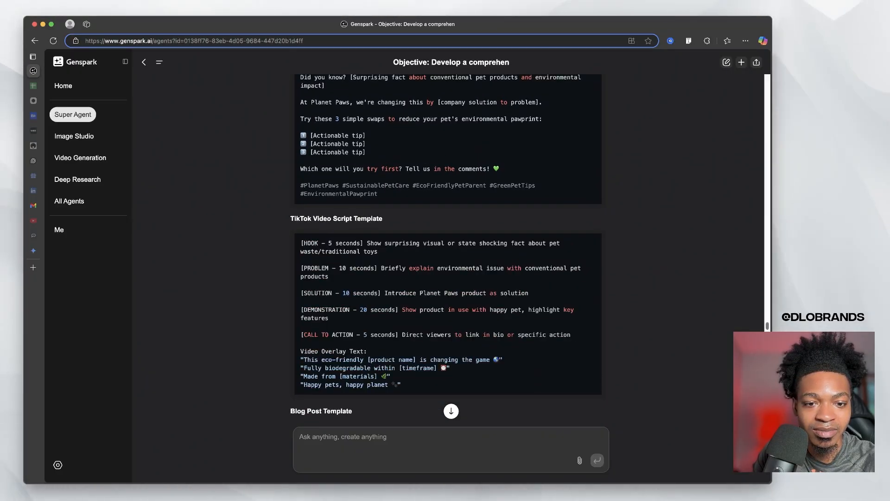
# Step: Go back to the Instagram and TikTok content ideas and review the Product Showcase and Pet Lifestyle & Enrichment series
pyautogui.scroll(10, 448, 242)
pyautogui.scroll(15, 447, 241)
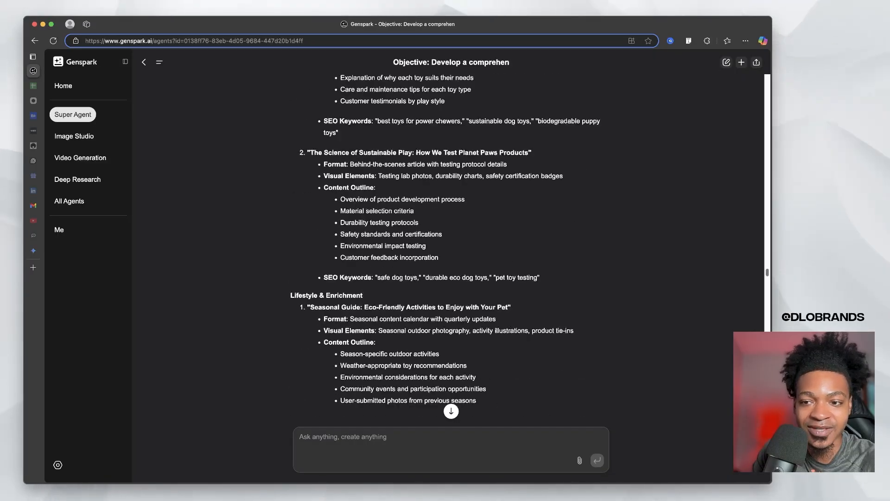
pyautogui.scroll(5, 447, 241)
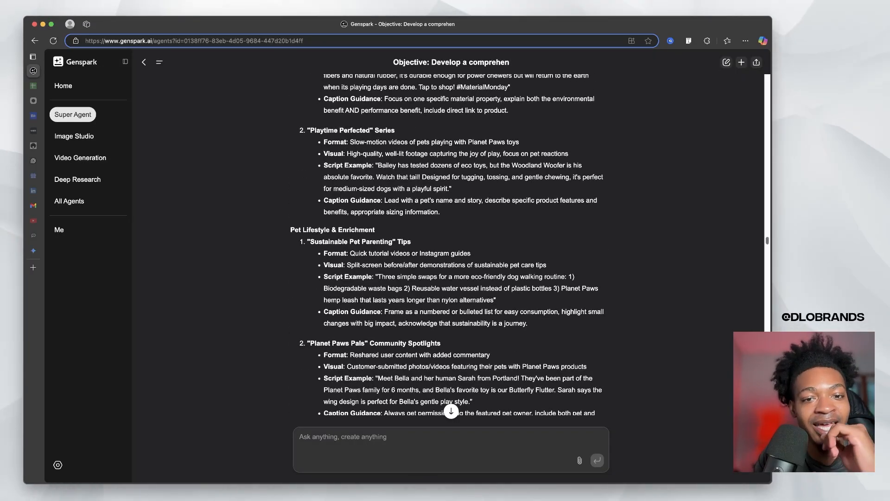
pyautogui.scroll(1, 448, 241)
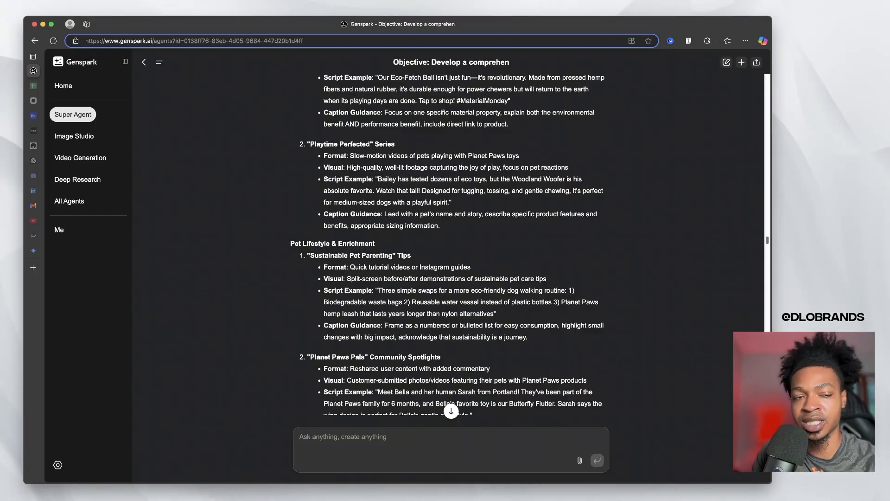
pyautogui.scroll(3, 449, 241)
pyautogui.scroll(3, 450, 241)
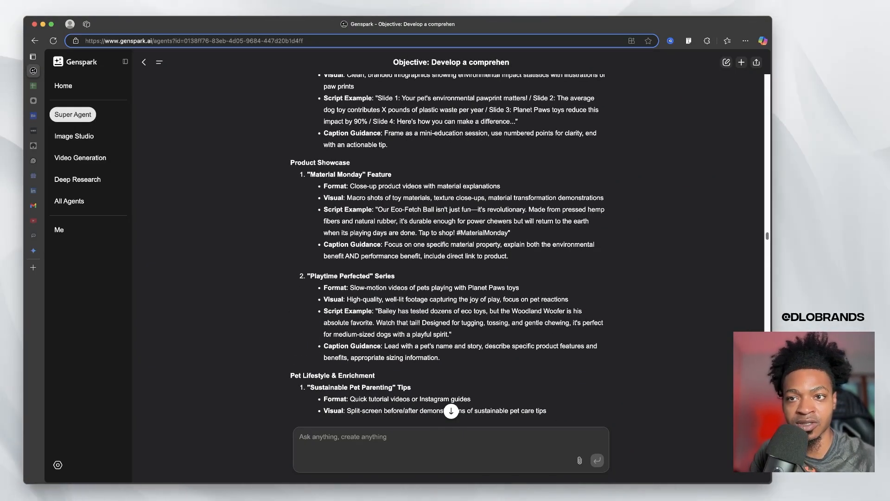
pyautogui.scroll(2, 450, 241)
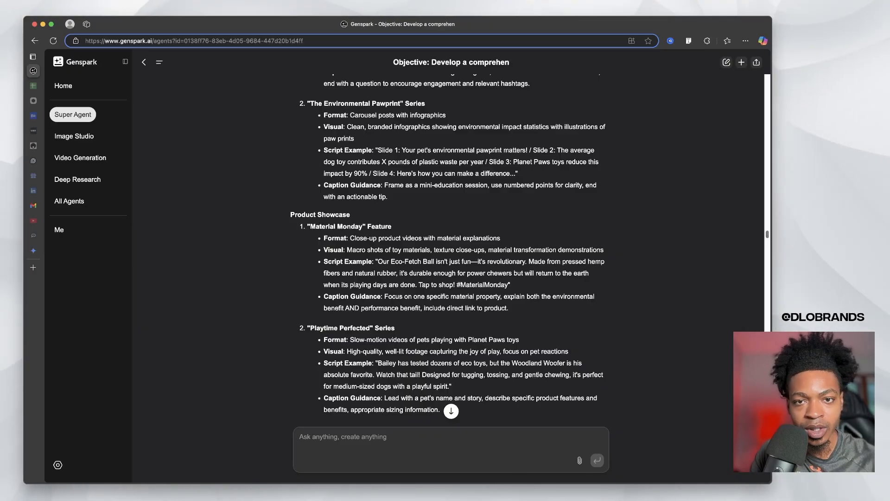
# Step: Revisit the content plan request, the four content pillars and the first Environmental Education ideas for Instagram and TikTok
pyautogui.scroll(15, 449, 241)
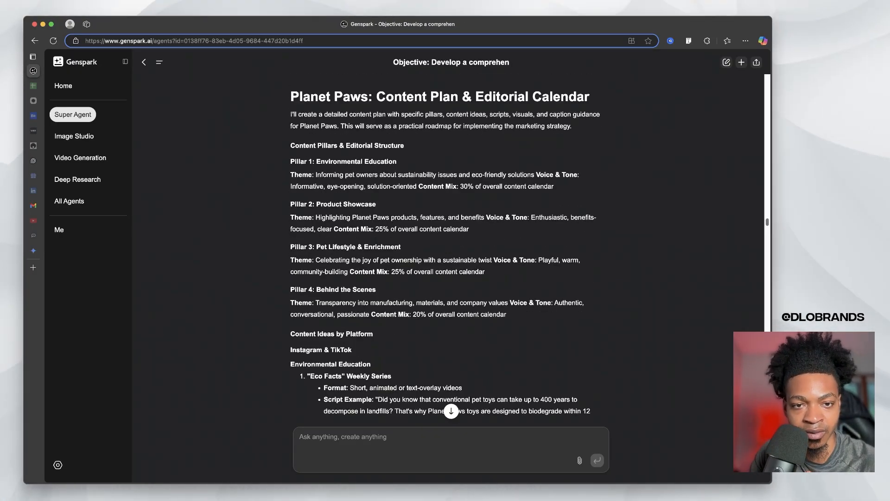
pyautogui.scroll(-2, 450, 242)
pyautogui.scroll(-1, 450, 241)
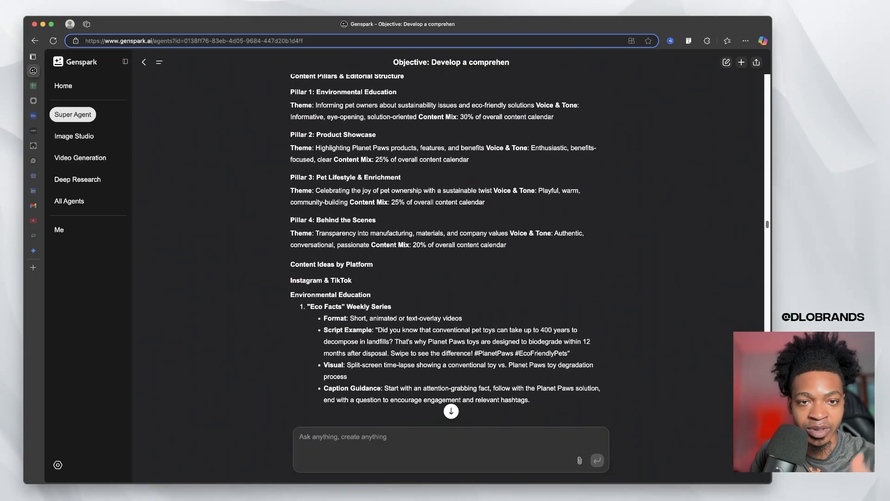
pyautogui.scroll(7, 450, 242)
pyautogui.scroll(-4, 450, 241)
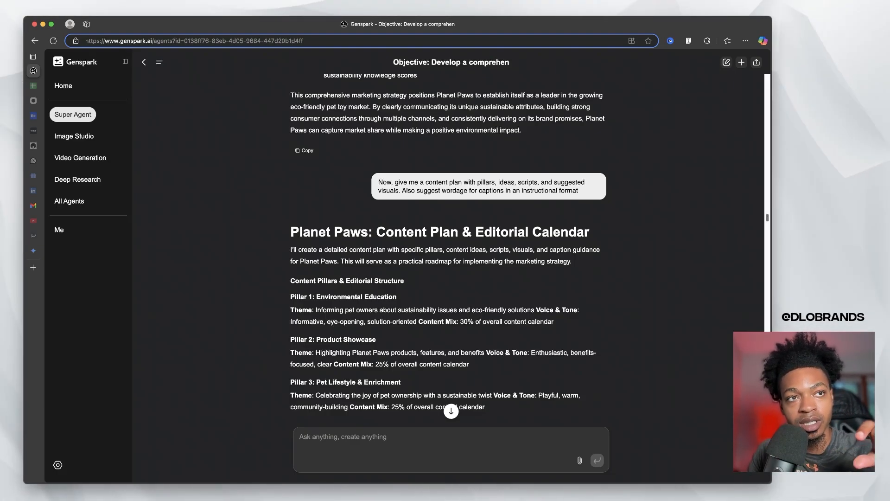
pyautogui.scroll(-5, 449, 241)
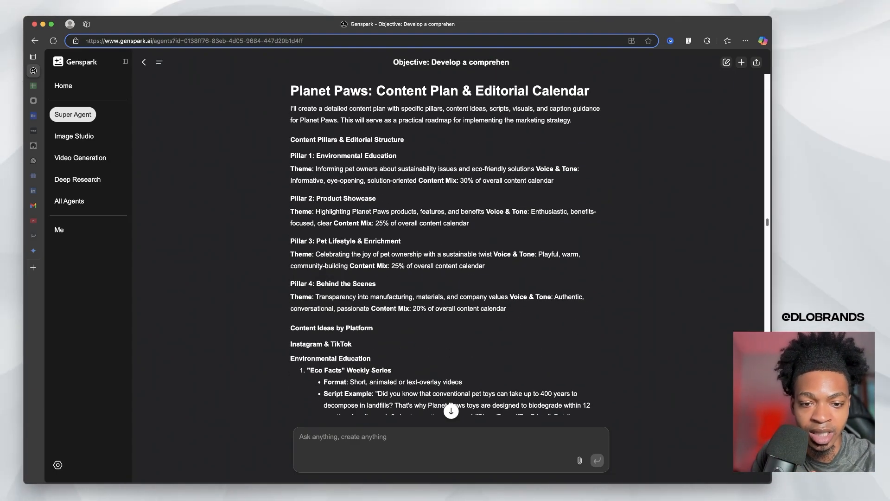
pyautogui.scroll(-5, 450, 241)
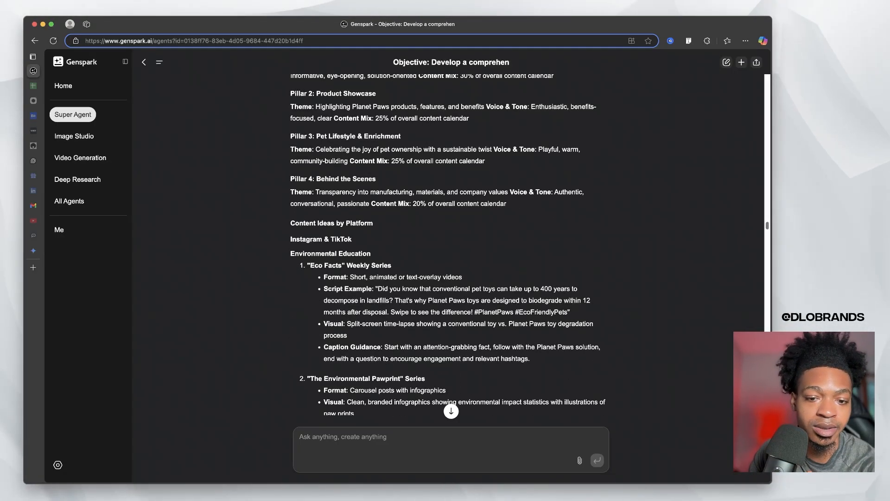
# Step: Finish skimming the content plan and open the Generate Image tool in Image Studio
pyautogui.scroll(-6, 450, 241)
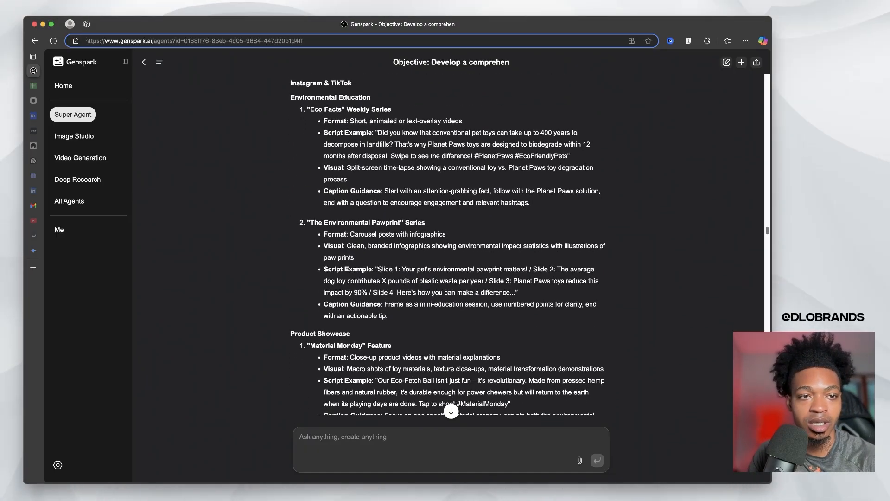
pyautogui.scroll(-15, 450, 242)
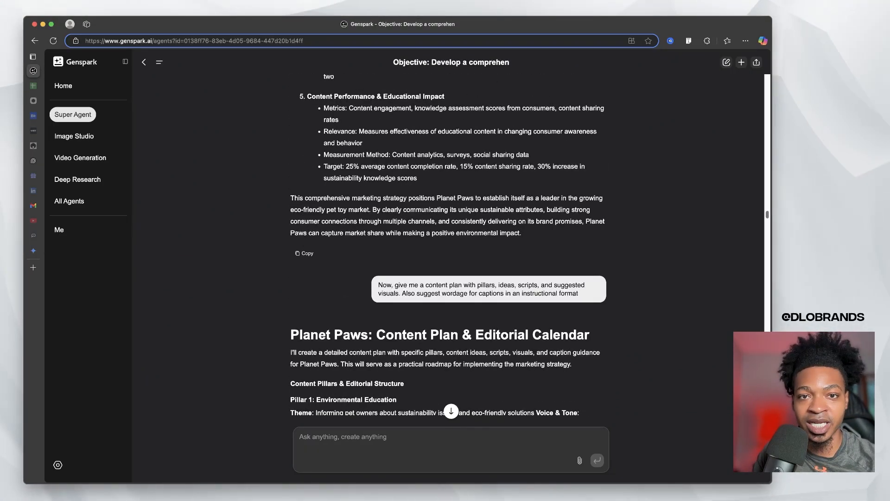
pyautogui.click(74, 136)
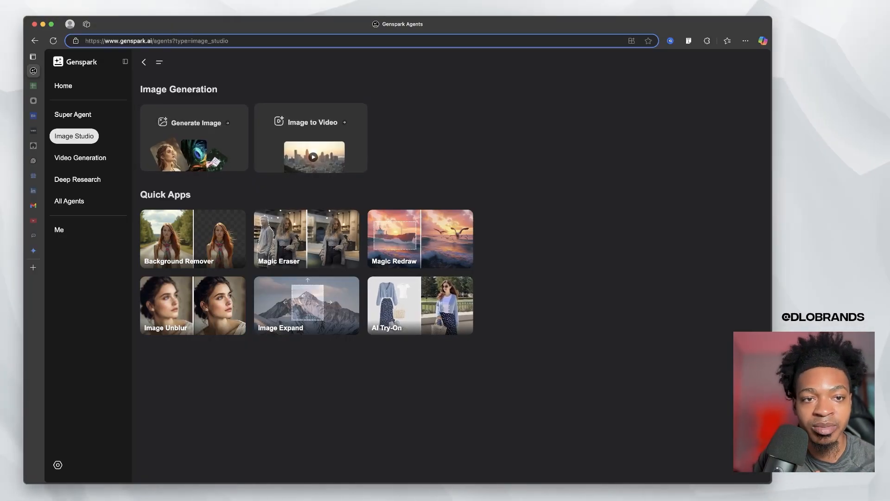
pyautogui.press('super+equal')
pyautogui.press('super+equal')
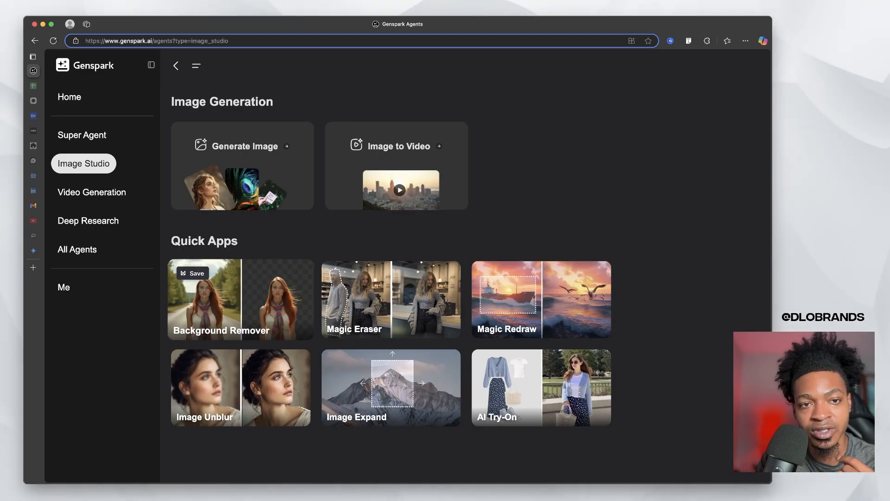
pyautogui.click(245, 145)
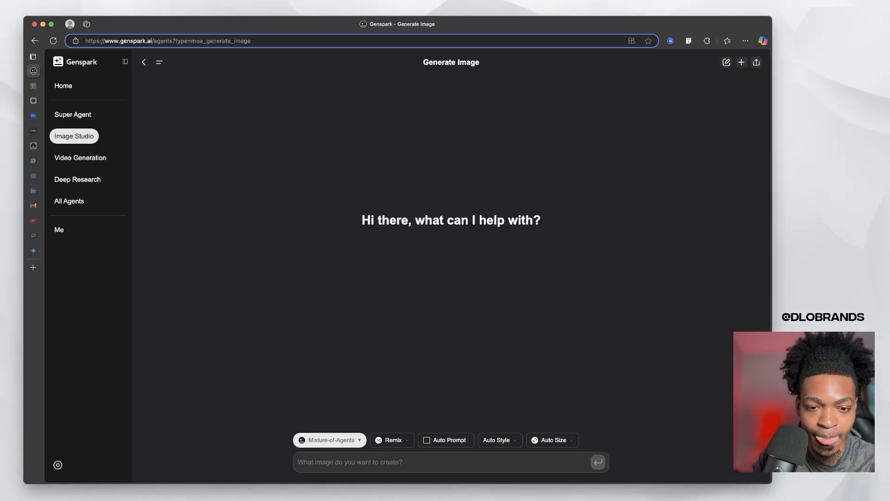
# Step: Look through the available image models, the Remix image picker and the account's remaining credits without changing anything
pyautogui.click(329, 439)
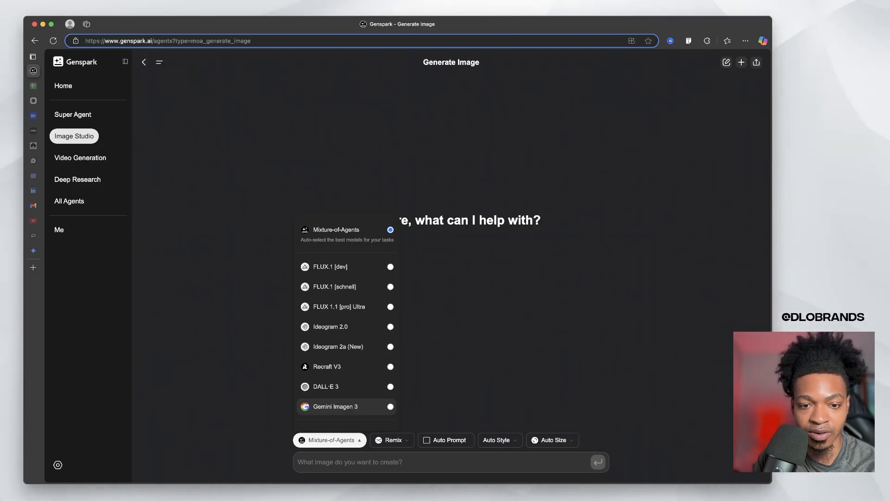
pyautogui.press('Escape')
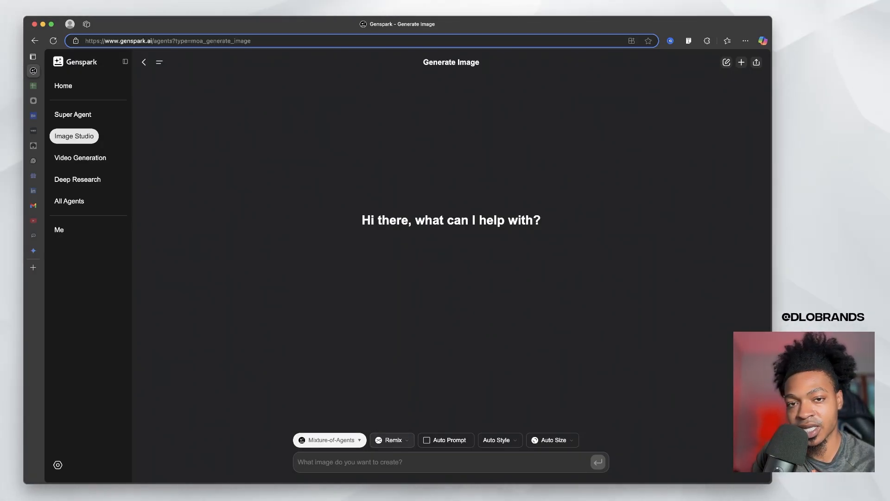
pyautogui.click(392, 440)
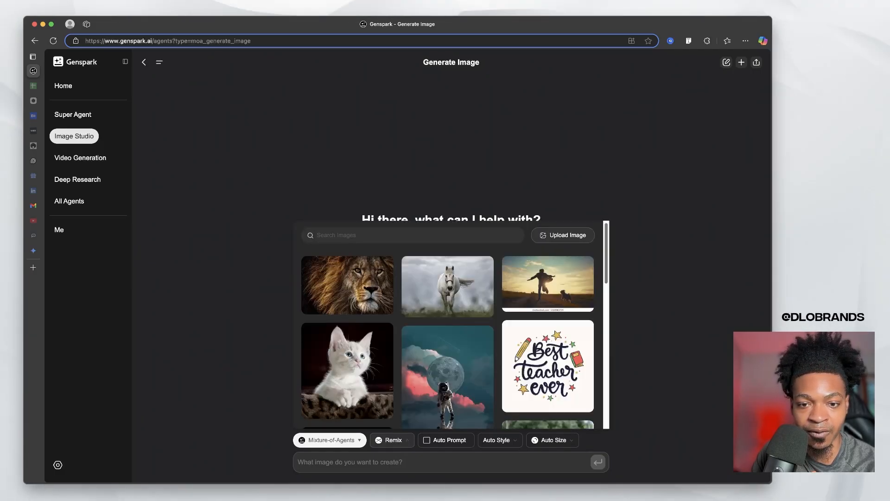
pyautogui.press('Escape')
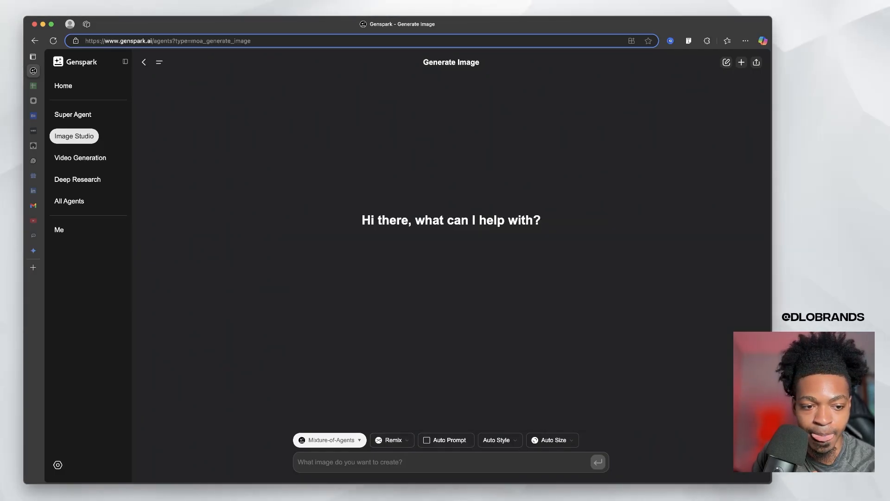
pyautogui.click(57, 465)
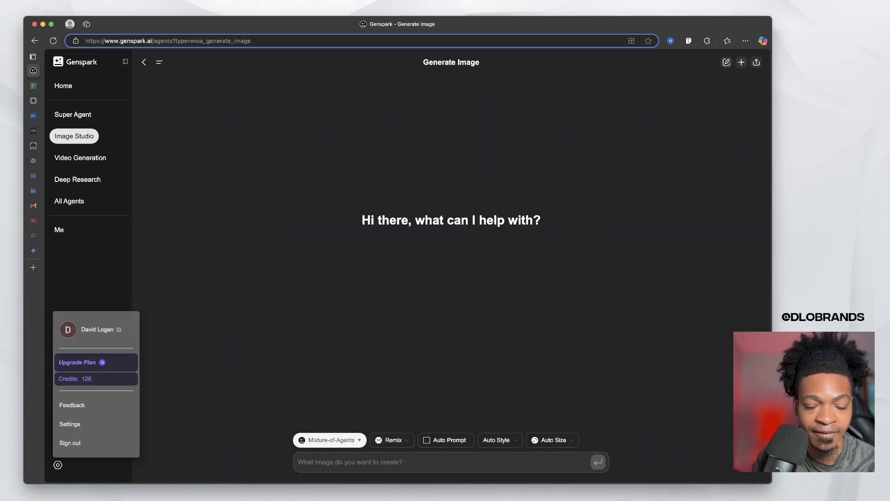
pyautogui.press('Escape')
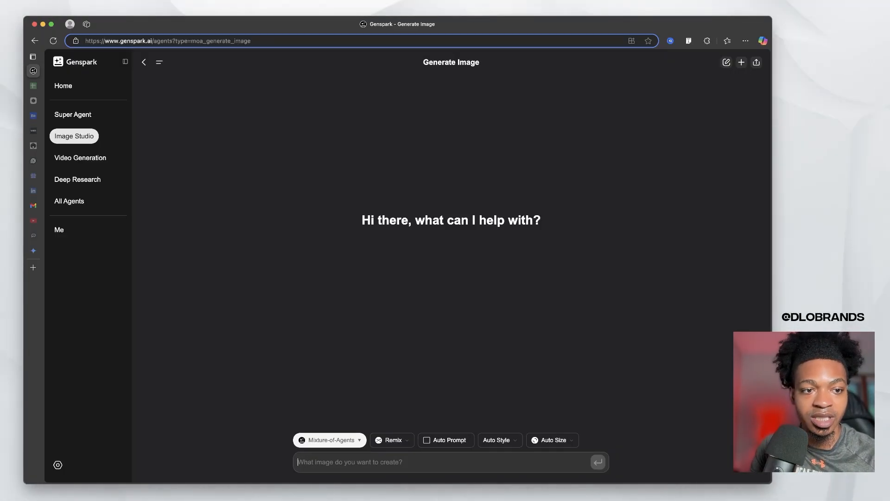
# Step: Switch to Gemini, clear the text selection and look back over the Planet Paws test prompt through to its closing notes
pyautogui.click(33, 250)
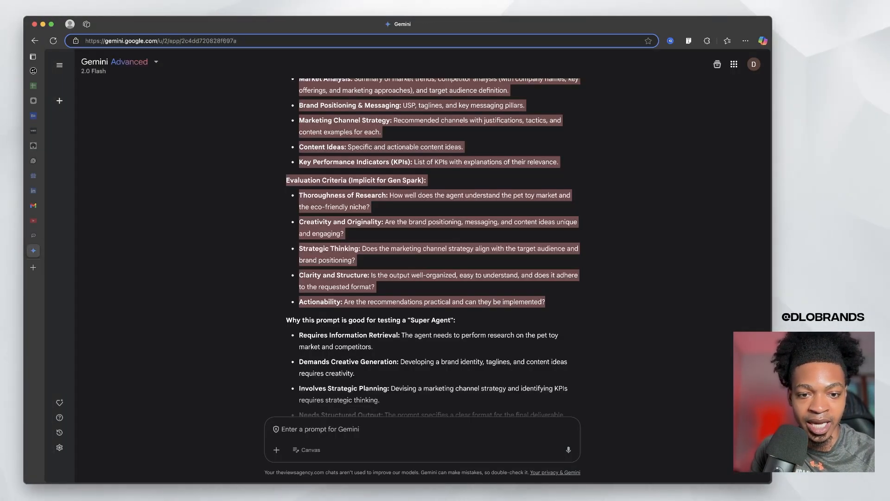
pyautogui.click(431, 250)
pyautogui.scroll(10, 431, 250)
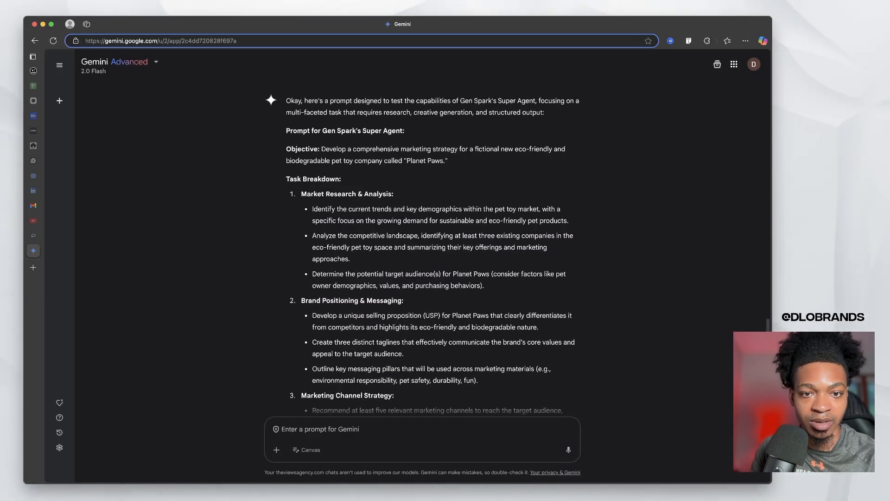
pyautogui.scroll(3, 422, 251)
pyautogui.scroll(-15, 422, 250)
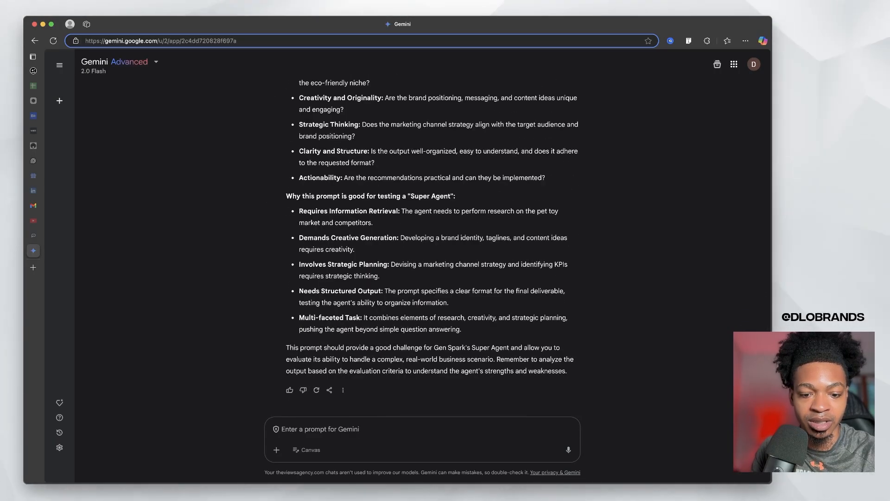
# Step: Ask Gemini to "give me an image prompt to go along with that idea"
pyautogui.click(274, 429)
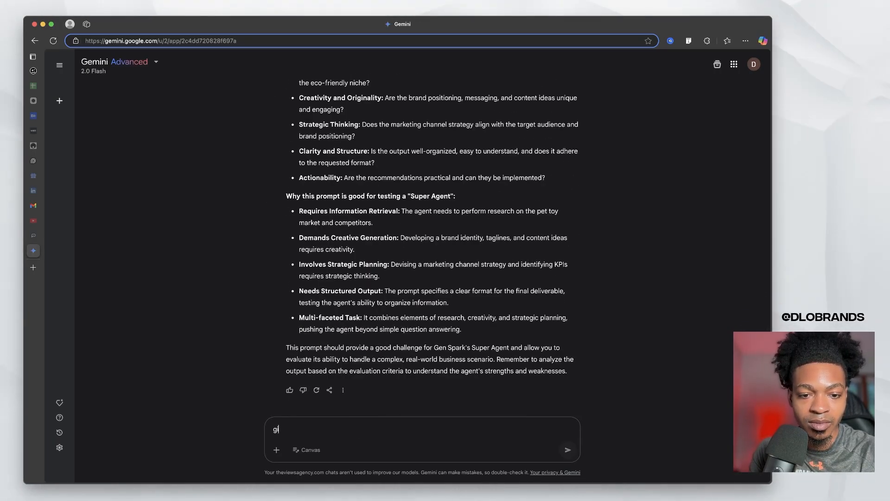
pyautogui.write('give me an image')
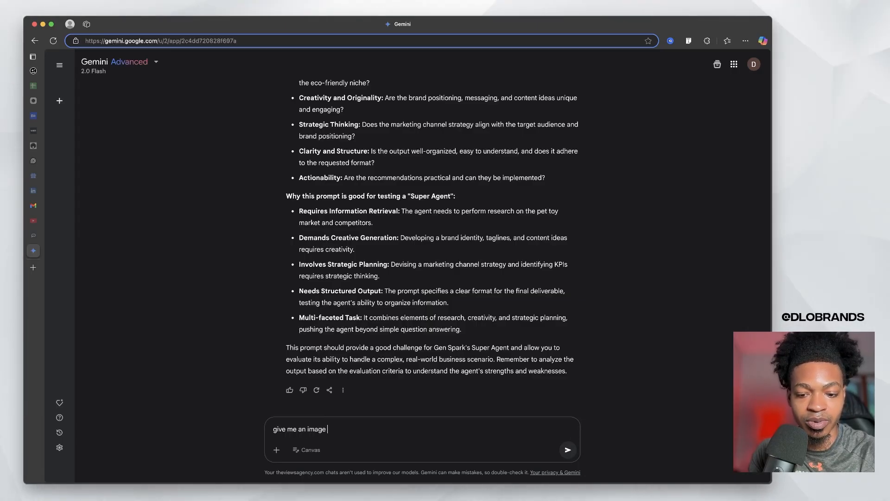
pyautogui.write(' prompt to g')
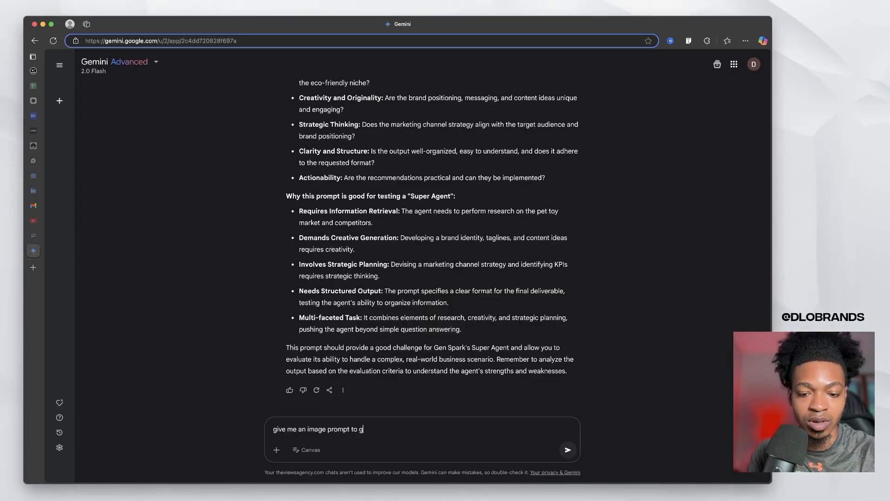
pyautogui.write('o along with that i')
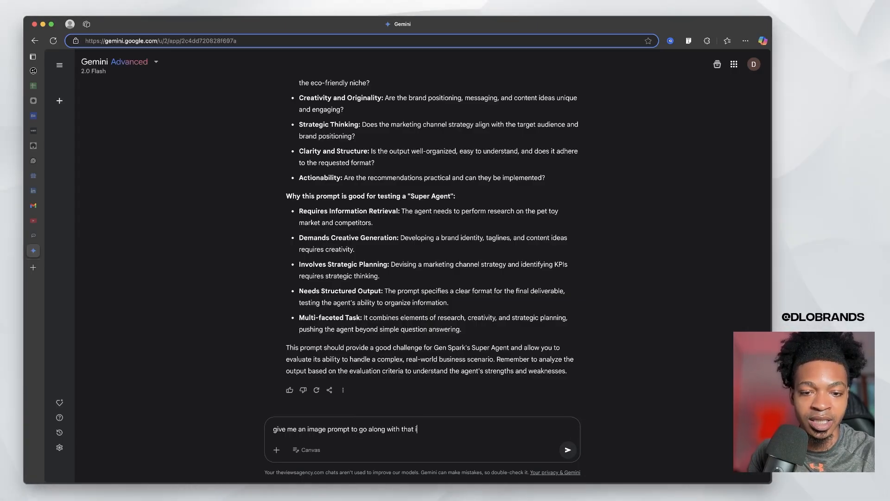
pyautogui.press('Return')
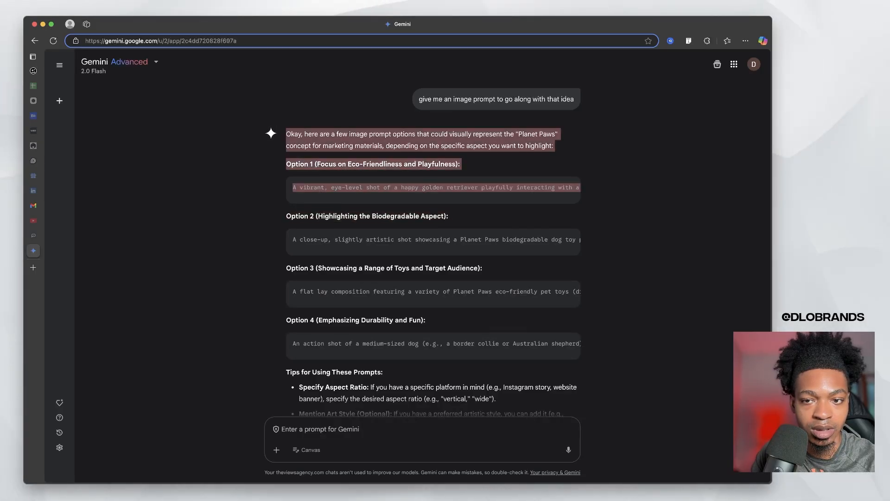
# Step: Copy Gemini's Option 1 golden retriever prompt and submit it in Genspark's image generator using Mixture-of-Agents
pyautogui.tripleClick(536, 187)
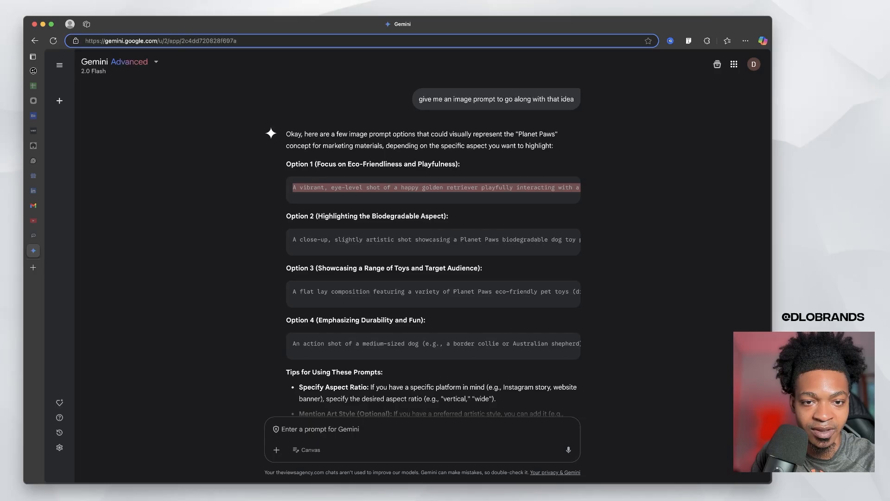
pyautogui.hscroll(1, 433, 189)
pyautogui.hscroll(5, 433, 190)
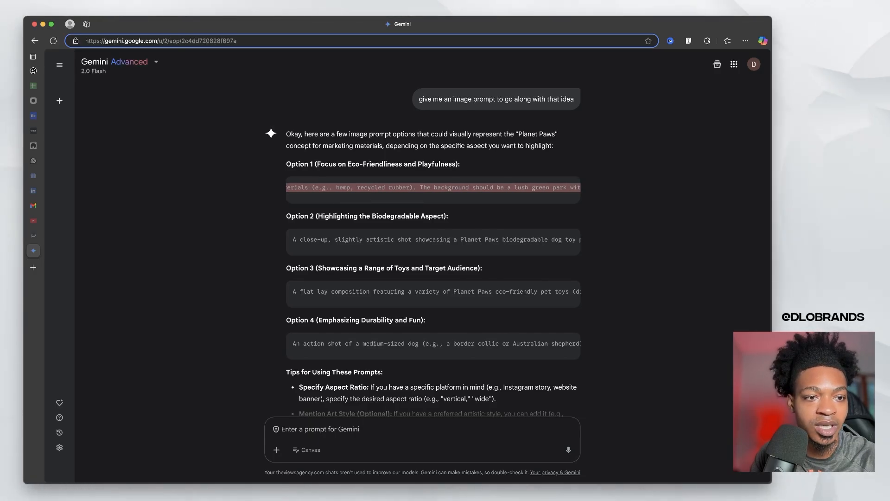
pyautogui.click(33, 71)
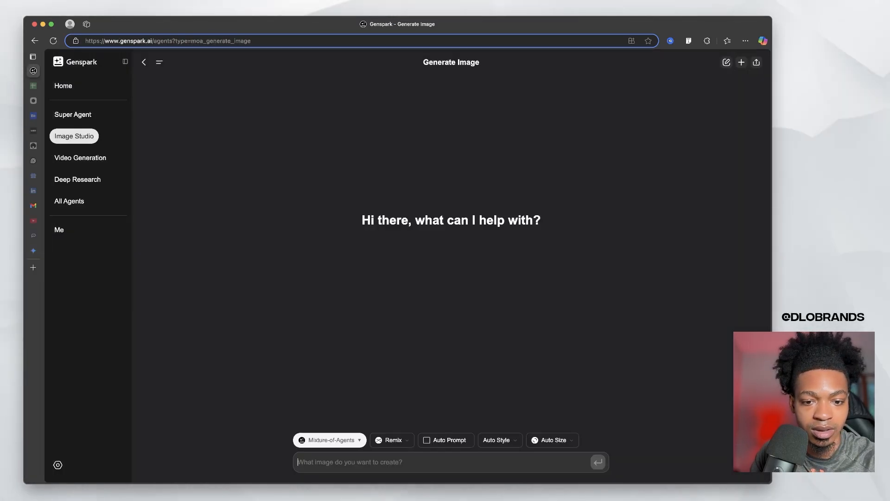
pyautogui.write("A vibrant, eye-level shot of a happy golden retriever playfully interacting with a brightly colored, biodegradable dog toy made from natural materials (e.g., hemp, recycled rubber). The background should be a lush green park with dappled sunlight. Emphasize the natural texture of the toy and the dog's joyful expression. Include subtle visual cues of sustainability, like fallen leaves or a reusable water bottle in the blurred background. The overall mood should be cheerful, eco-conscious, and playful.")
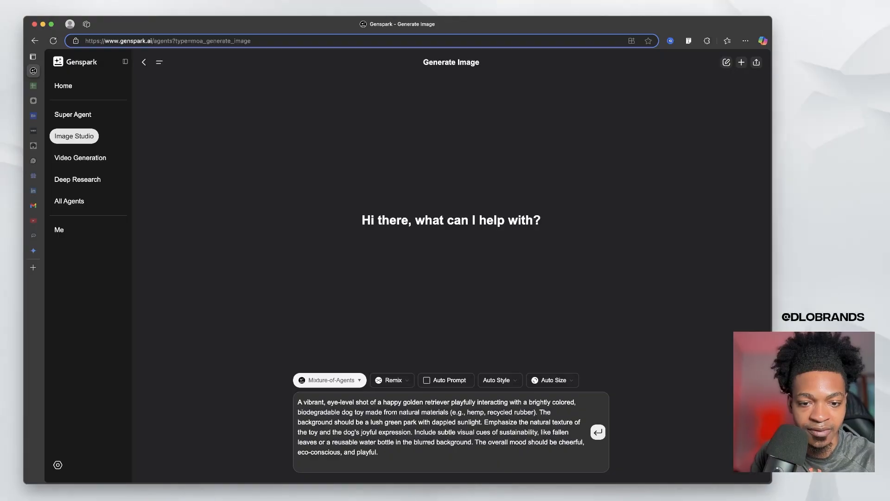
pyautogui.press('Return')
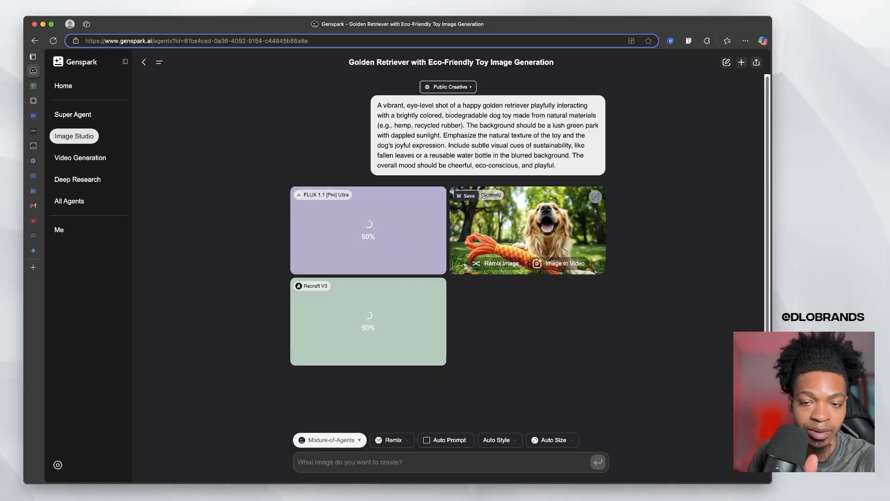
# Step: Inspect the FLUX 1.1 [pro] Ultra, Recraft V3 and FLUX.1 [schnell] images of the golden retriever at full size
pyautogui.moveTo(528, 230)
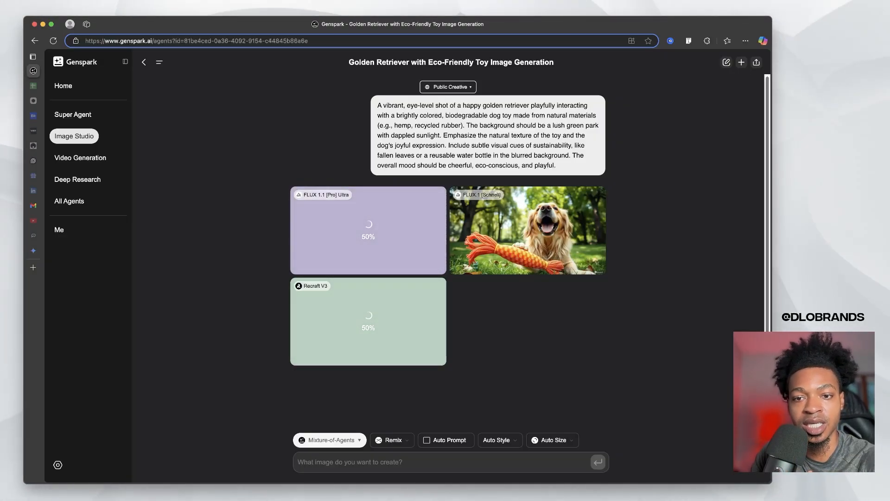
pyautogui.press('super+equal')
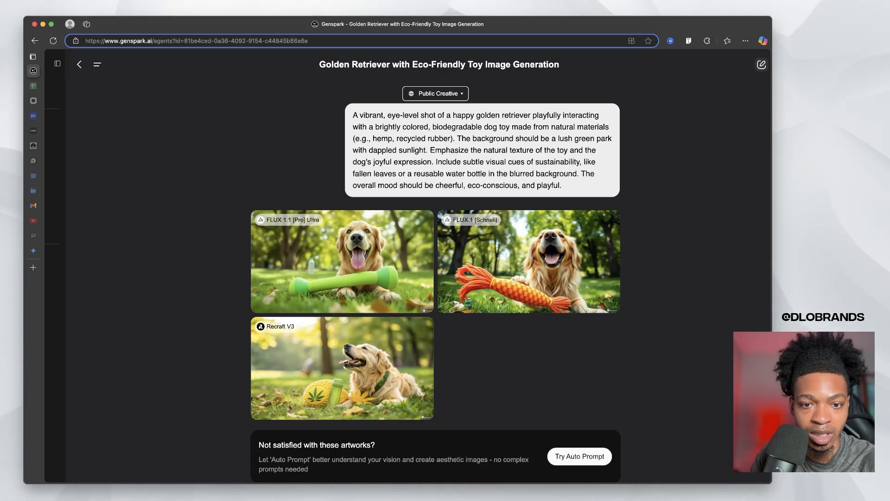
pyautogui.scroll(-1, 343, 343)
pyautogui.click(342, 232)
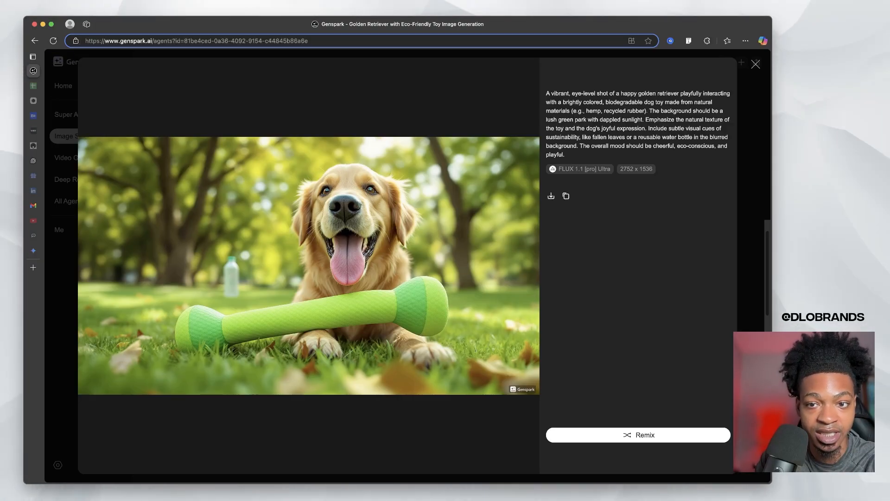
pyautogui.press('Escape')
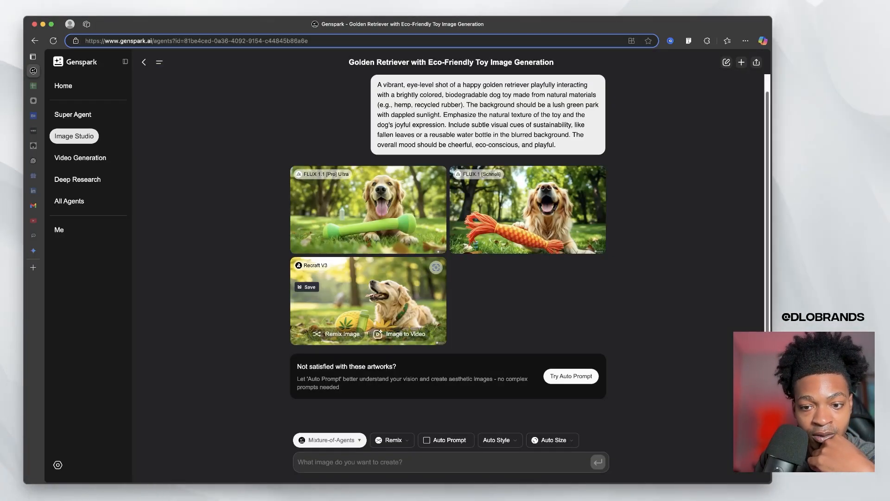
pyautogui.click(366, 302)
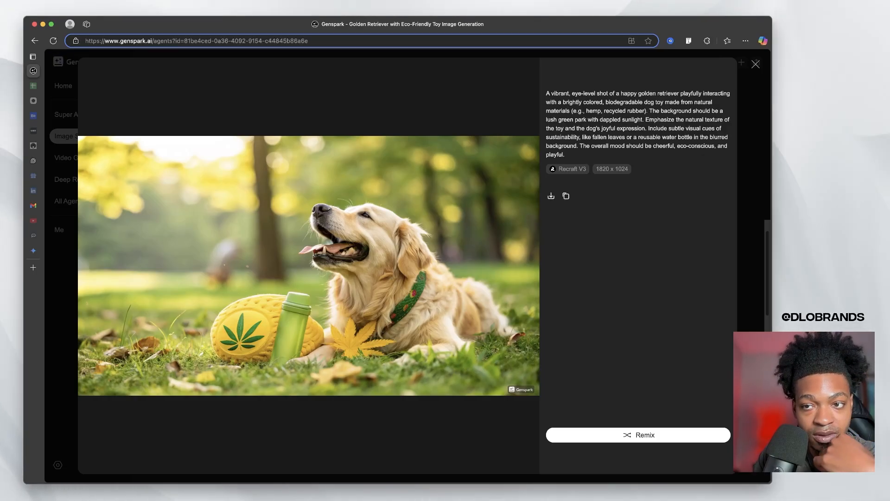
pyautogui.press('Escape')
pyautogui.click(527, 209)
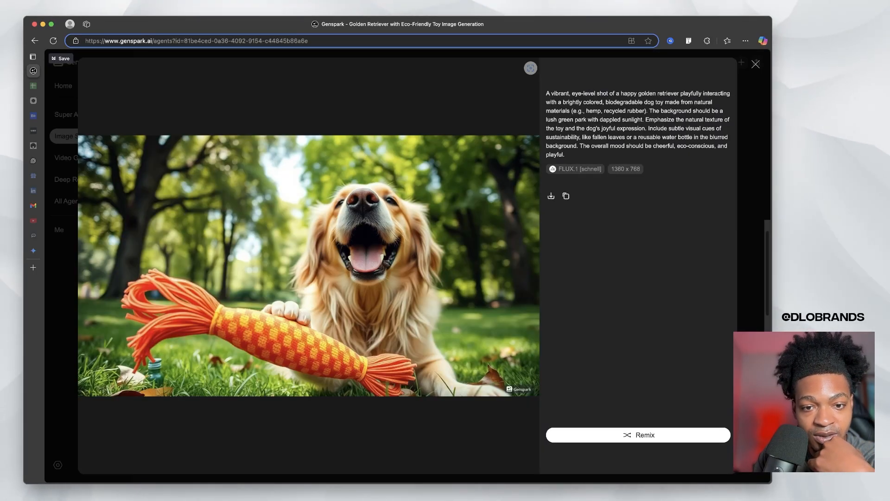
pyautogui.press('Escape')
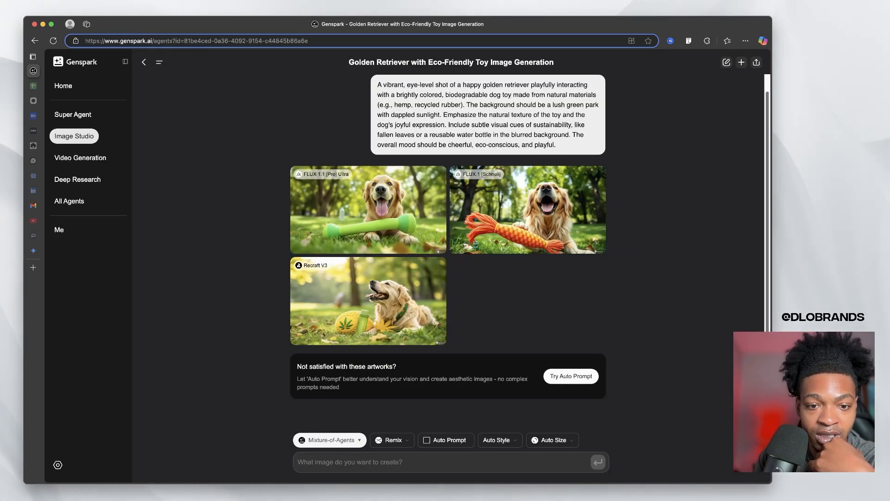
# Step: Check the image model list, try Auto Prompt on the golden retriever artworks and dismiss the Plus upgrade offer
pyautogui.click(331, 440)
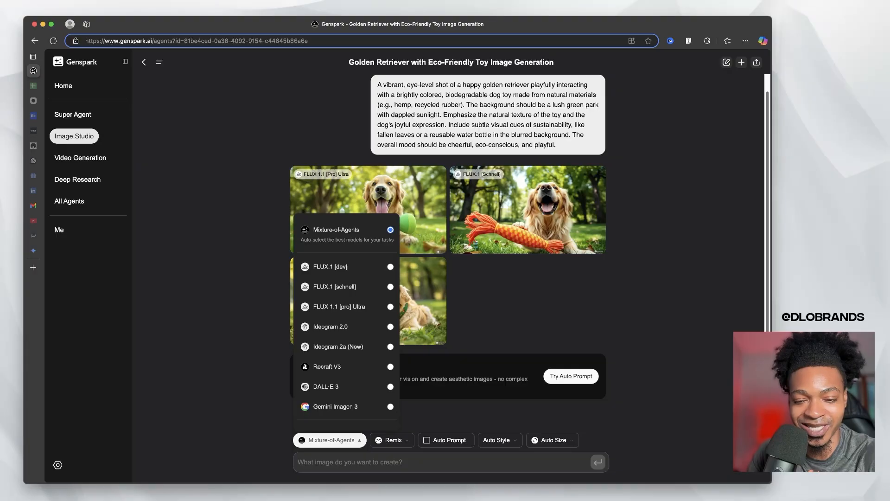
pyautogui.press('Escape')
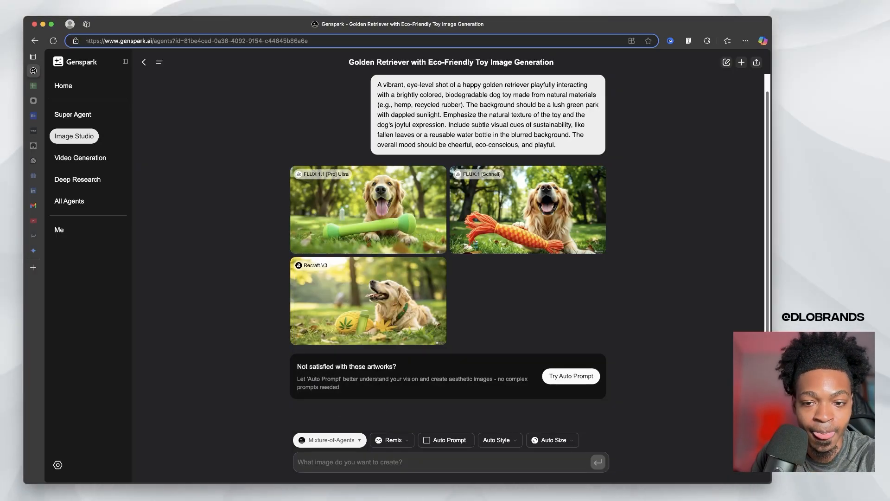
pyautogui.click(571, 376)
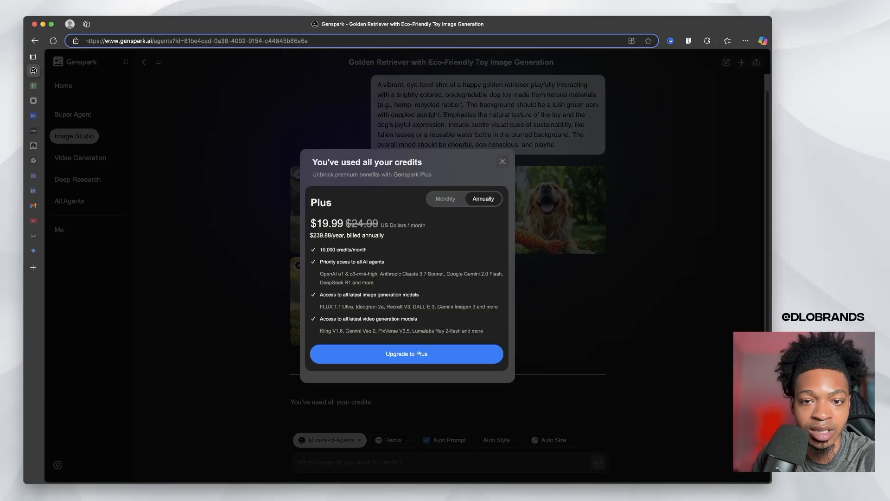
pyautogui.click(503, 162)
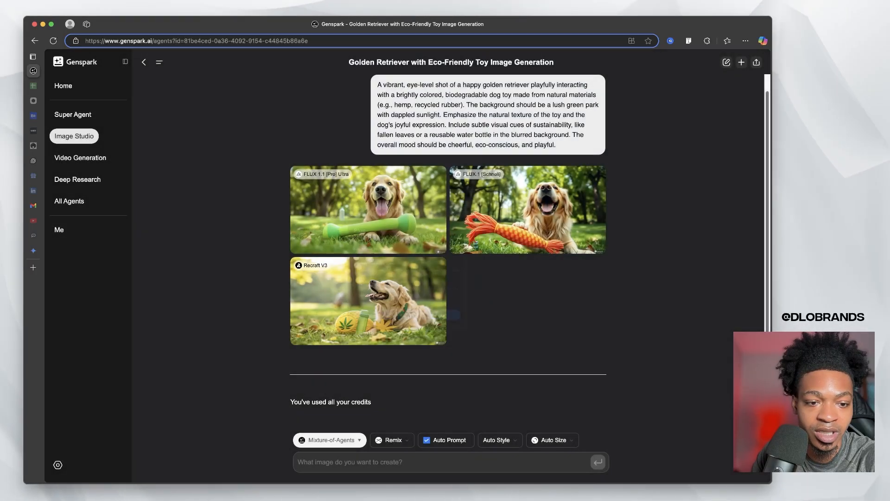
pyautogui.click(57, 464)
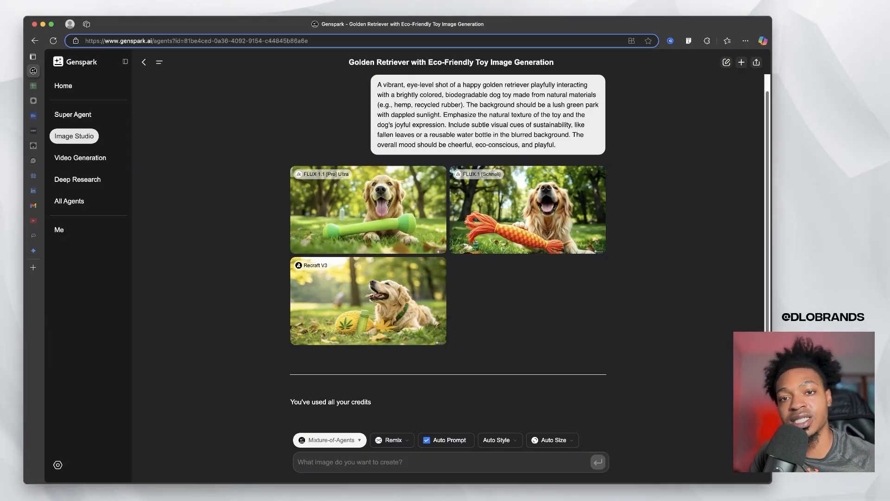
pyautogui.scroll(1, 448, 264)
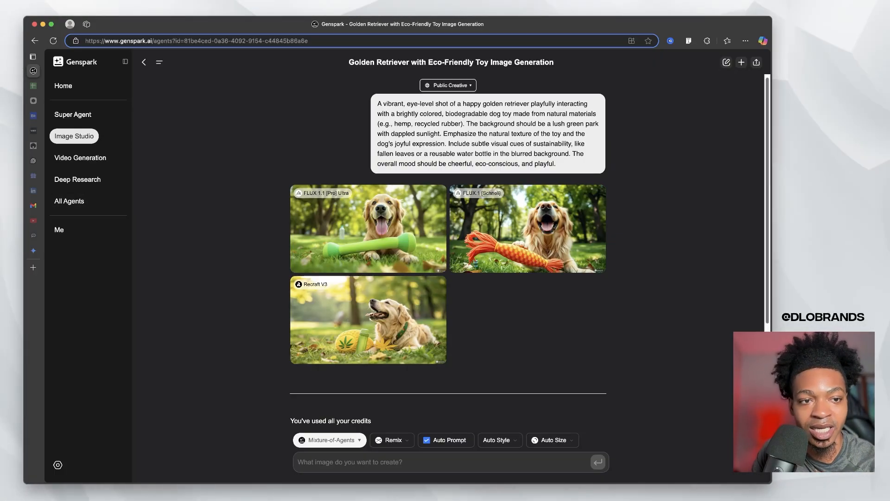
# Step: Look over the Video Generation, Super Agent and Image Studio start pages and open the overview of all agents
pyautogui.click(80, 158)
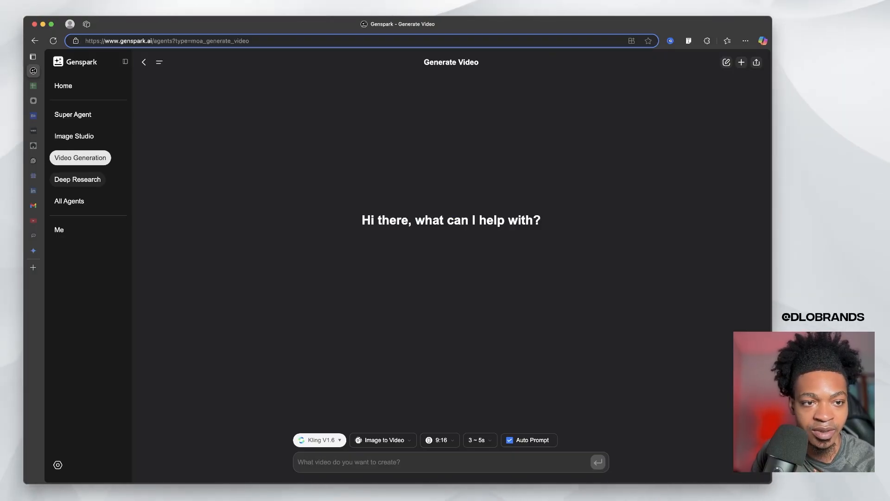
pyautogui.click(74, 136)
pyautogui.click(73, 114)
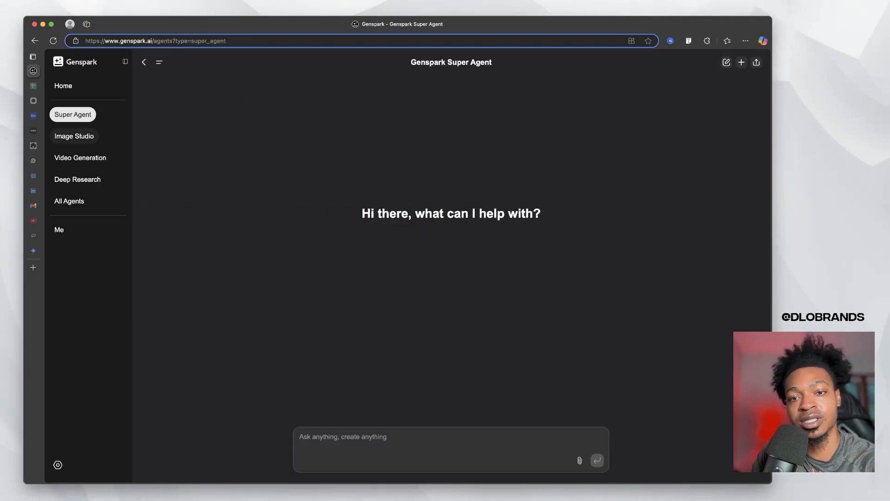
pyautogui.click(74, 136)
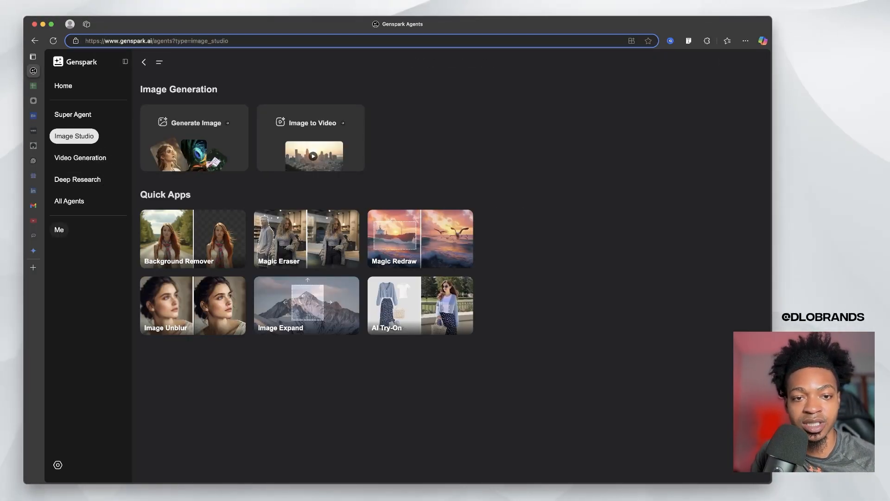
pyautogui.click(69, 201)
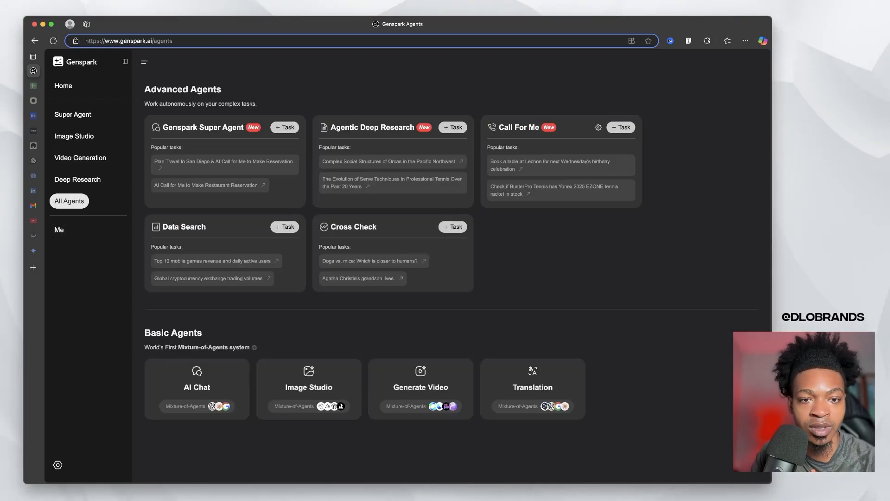